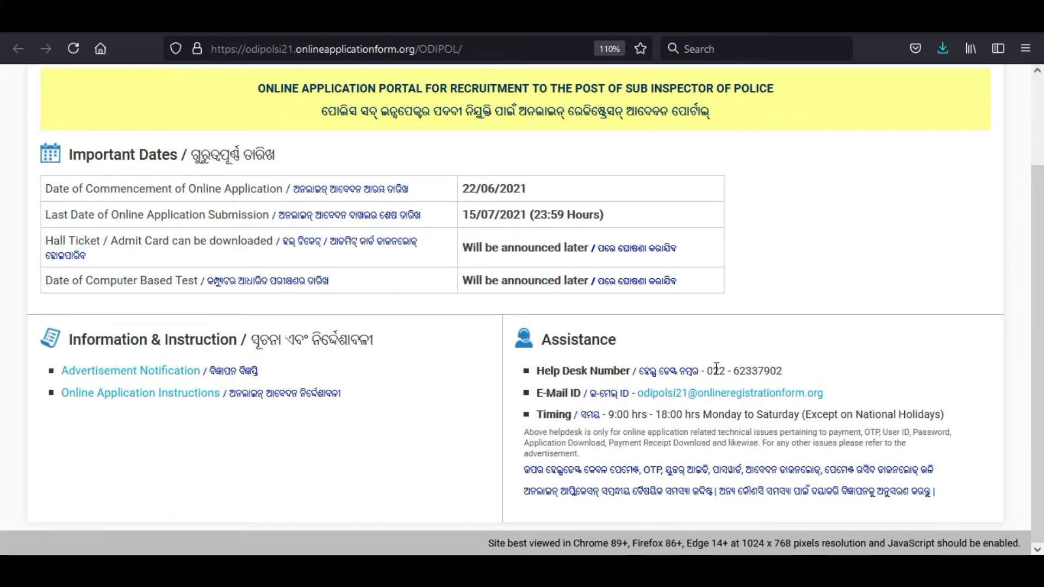
# Step: Begin a new applicant registration and keep the Important Instructions in English
pyautogui.moveTo(708, 372); pyautogui.dragTo(784, 371)
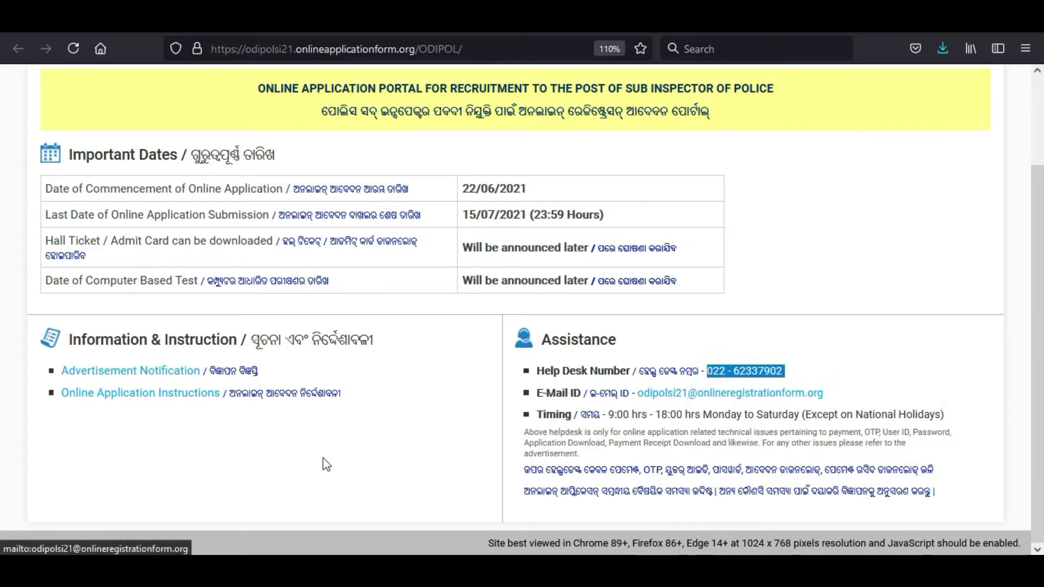
pyautogui.scroll(3, 258, 380)
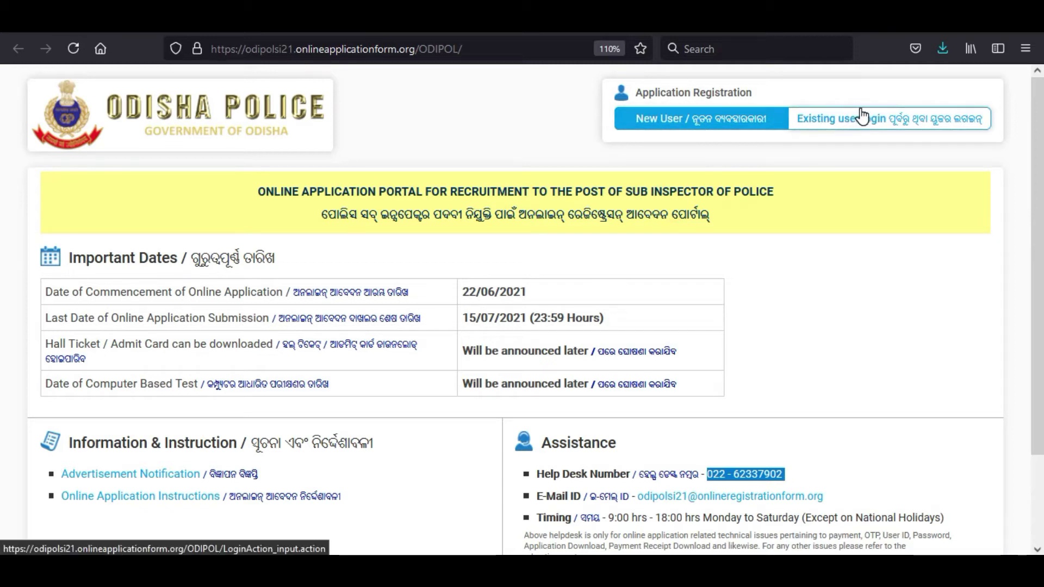
pyautogui.click(673, 129)
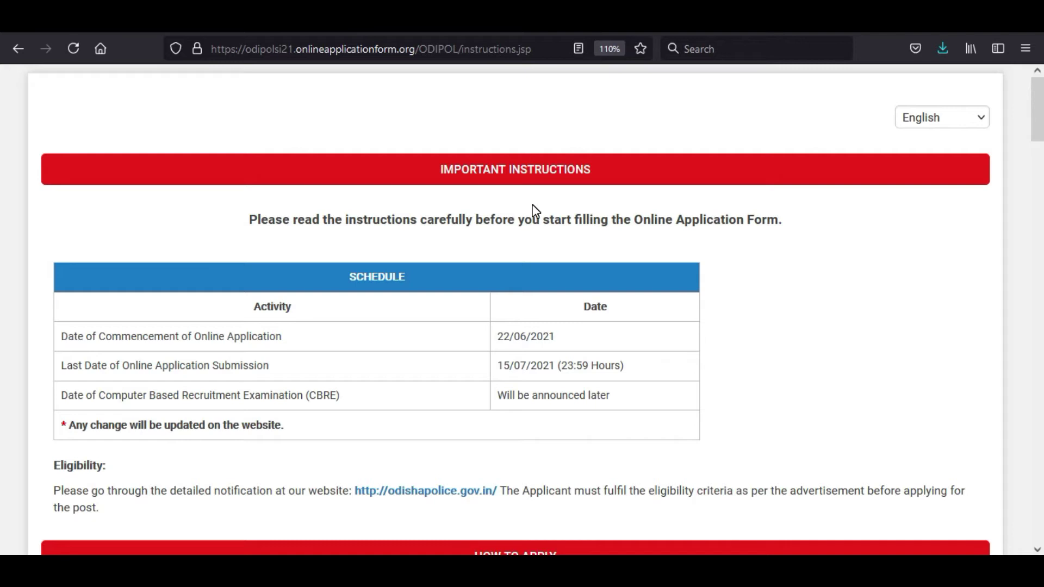
pyautogui.scroll(-3, 380, 333)
pyautogui.scroll(3, 913, 193)
pyautogui.click(919, 122)
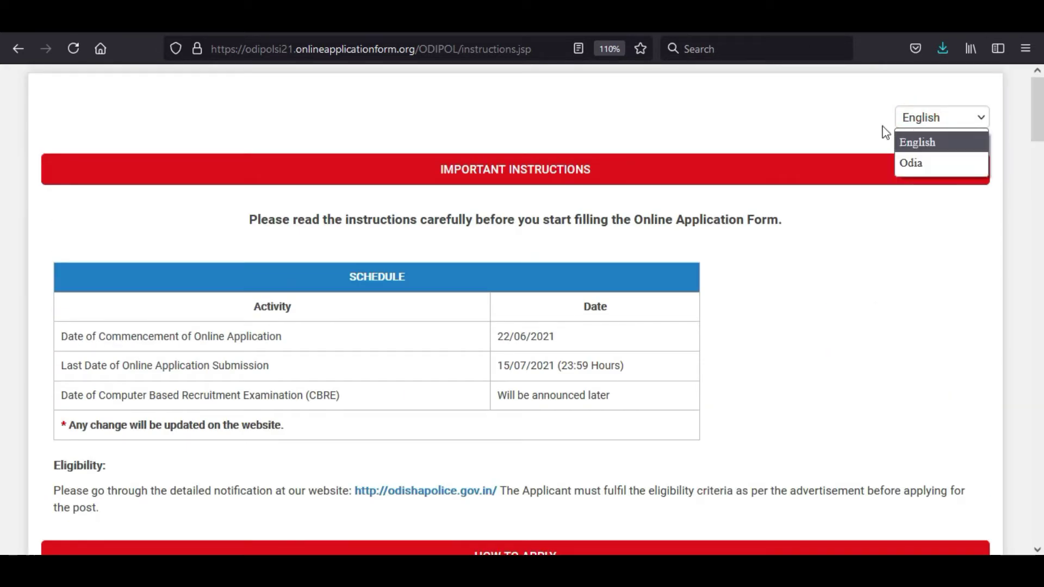
pyautogui.click(844, 271)
# Step: Review the instructions' mobile-number prerequisite and 80 KB photograph requirement
pyautogui.scroll(-5, 423, 298)
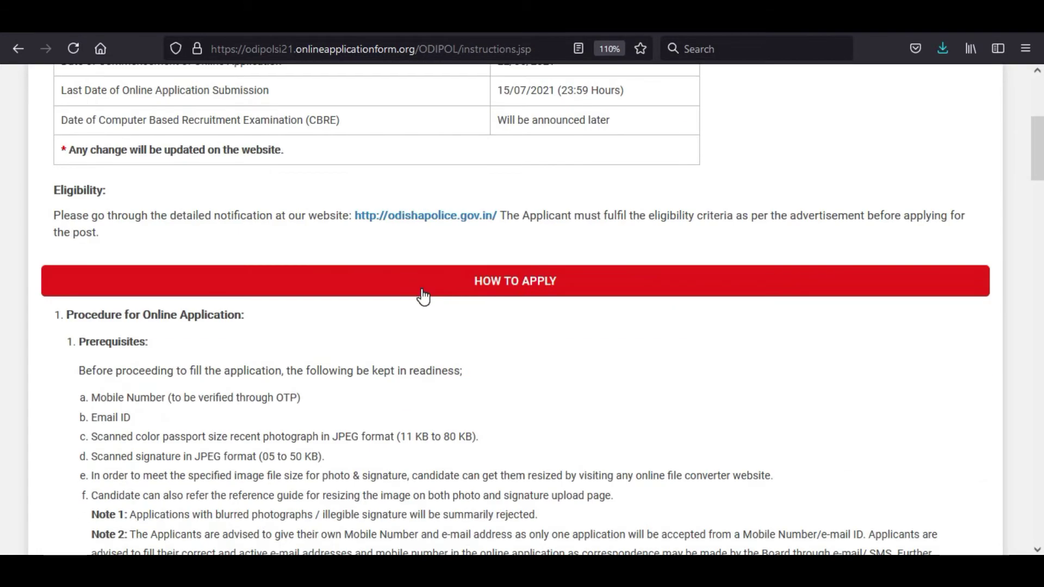
pyautogui.scroll(-3, 424, 296)
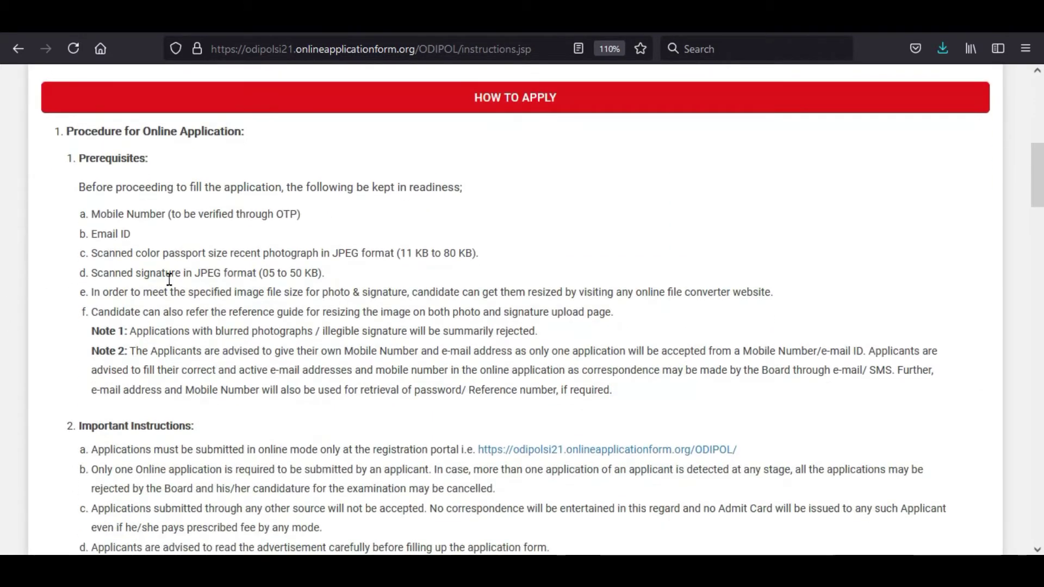
pyautogui.moveTo(99, 215); pyautogui.dragTo(255, 214)
pyautogui.click(305, 247)
pyautogui.moveTo(101, 252); pyautogui.dragTo(356, 250)
pyautogui.click(356, 249)
pyautogui.moveTo(477, 252); pyautogui.dragTo(438, 252)
pyautogui.click(168, 311)
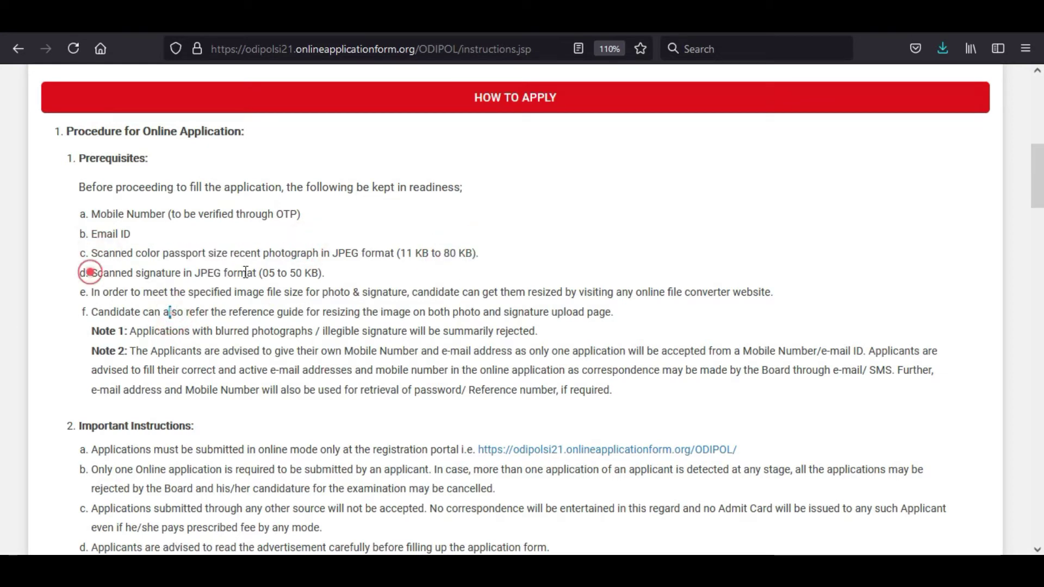
pyautogui.moveTo(282, 273); pyautogui.dragTo(325, 273)
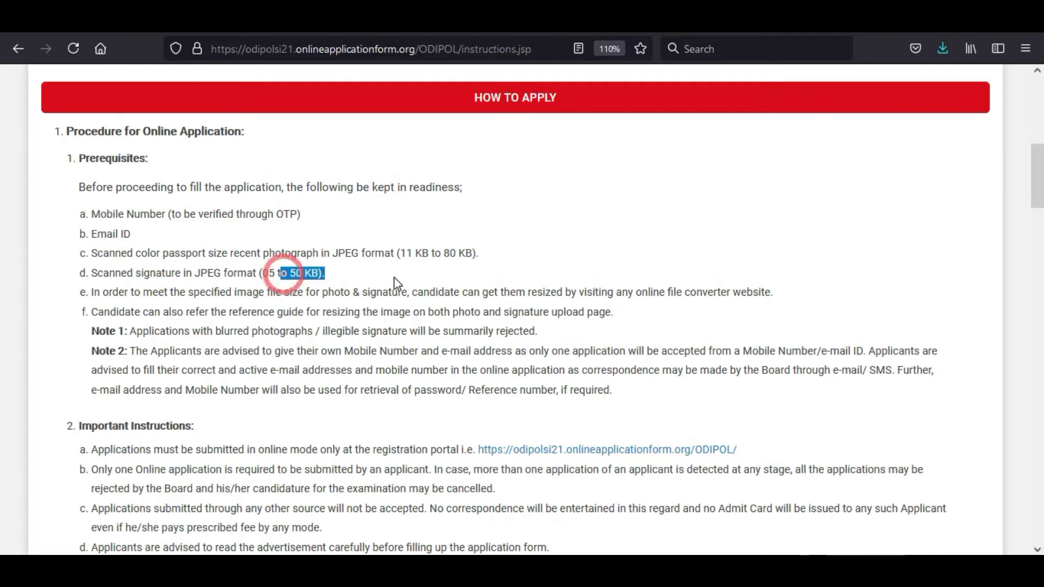
# Step: Tick 'I have read and understood' and continue to the Sign Up Form
pyautogui.scroll(-3, 87, 278)
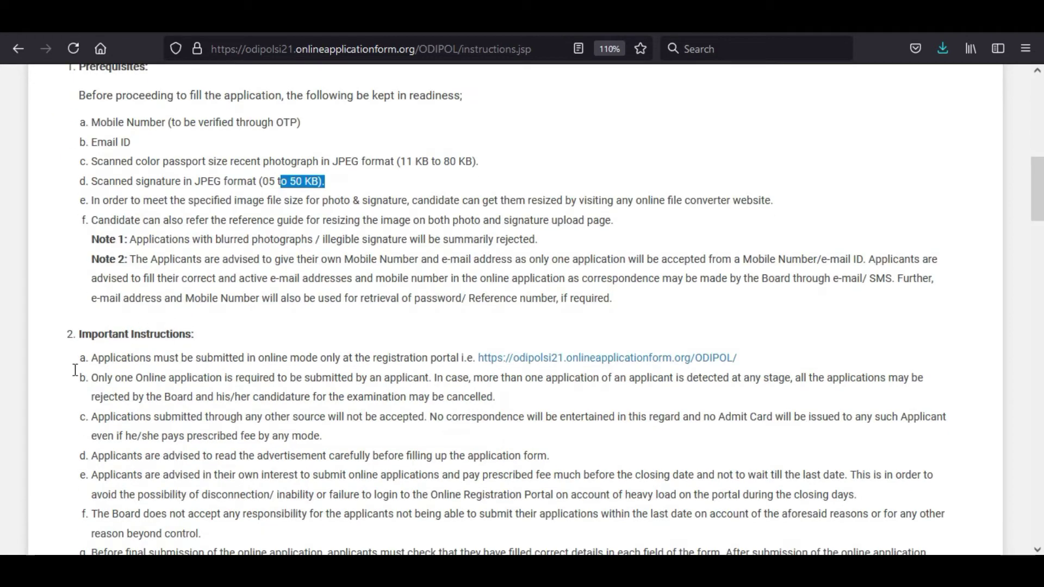
pyautogui.scroll(-10, 245, 328)
pyautogui.scroll(9, 222, 335)
pyautogui.scroll(3, 220, 335)
pyautogui.scroll(-20, 229, 353)
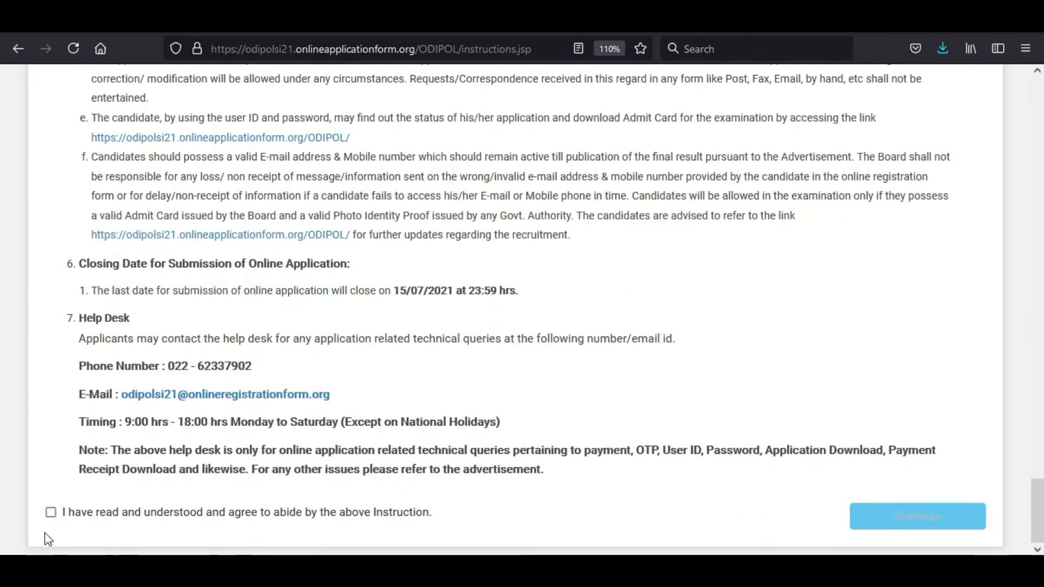
pyautogui.click(51, 512)
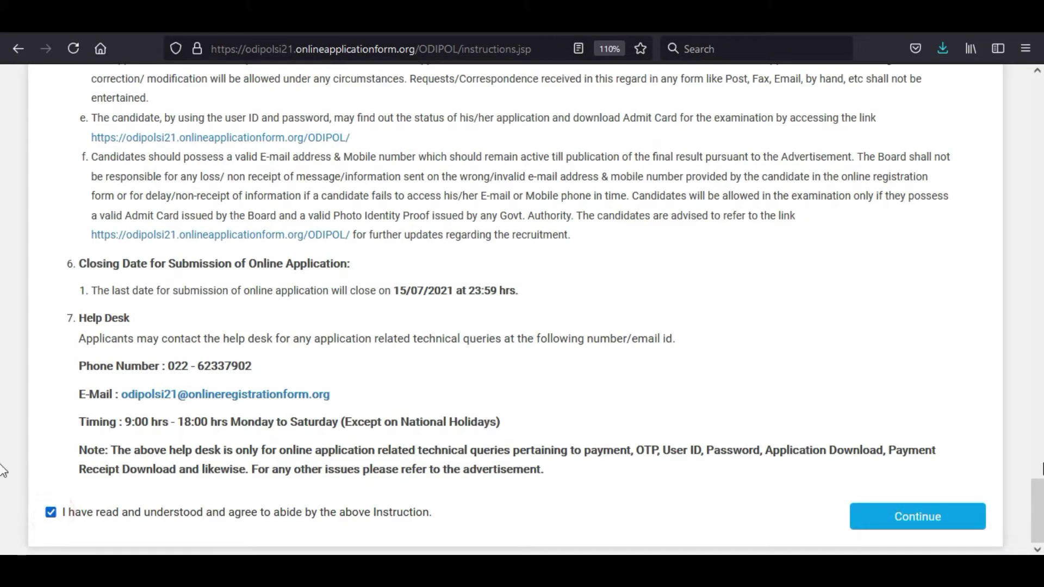
pyautogui.click(912, 519)
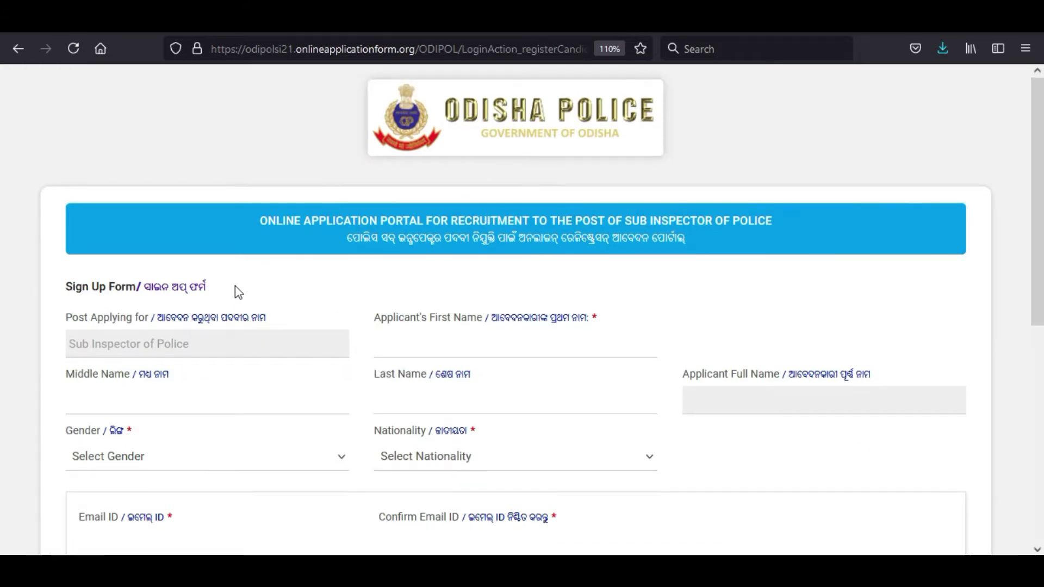
# Step: Enter the applicant's first name and last name
pyautogui.scroll(-3, 275, 290)
pyautogui.click(425, 249)
pyautogui.click(437, 257)
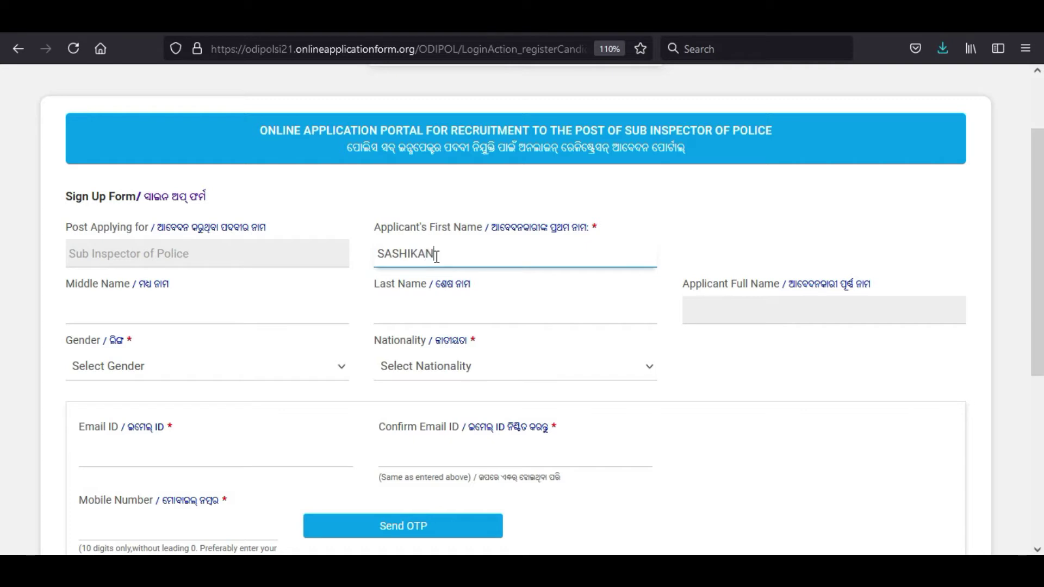
pyautogui.press('Tab')
pyautogui.press('Tab')
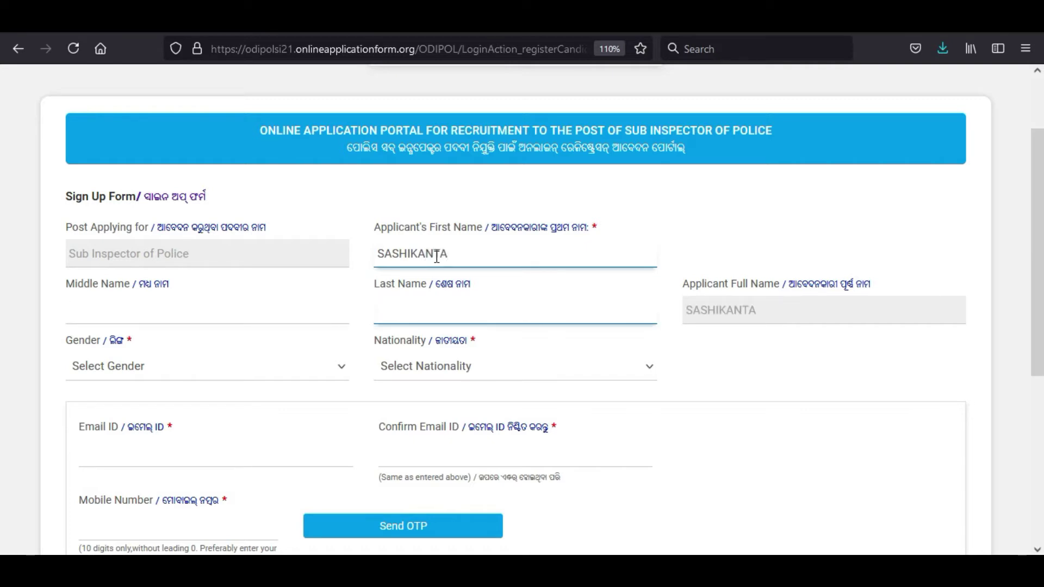
pyautogui.press('Tab')
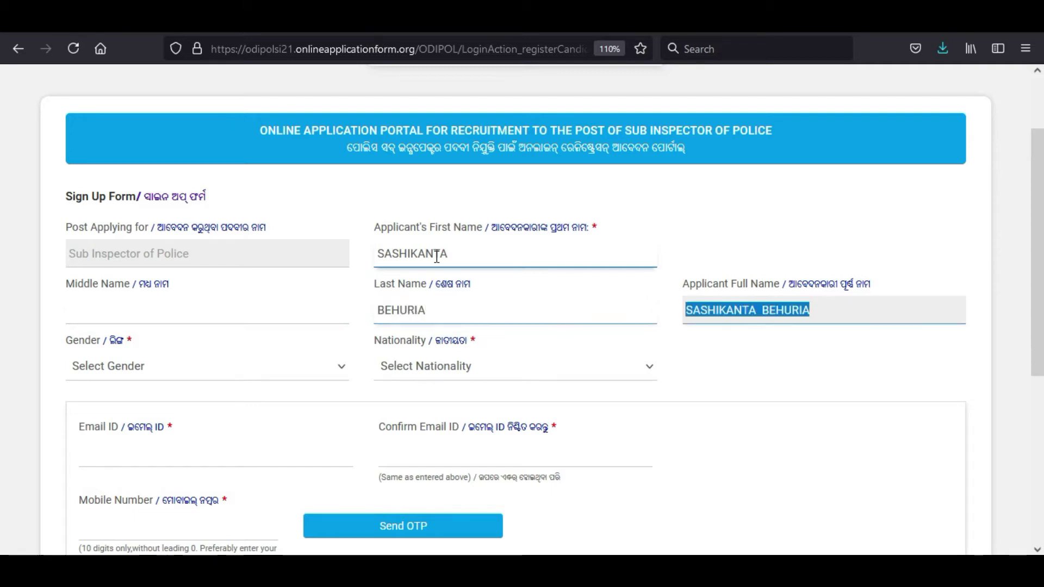
# Step: Set gender to Male and nationality to '(a) a citizen of India'
pyautogui.press('Tab')
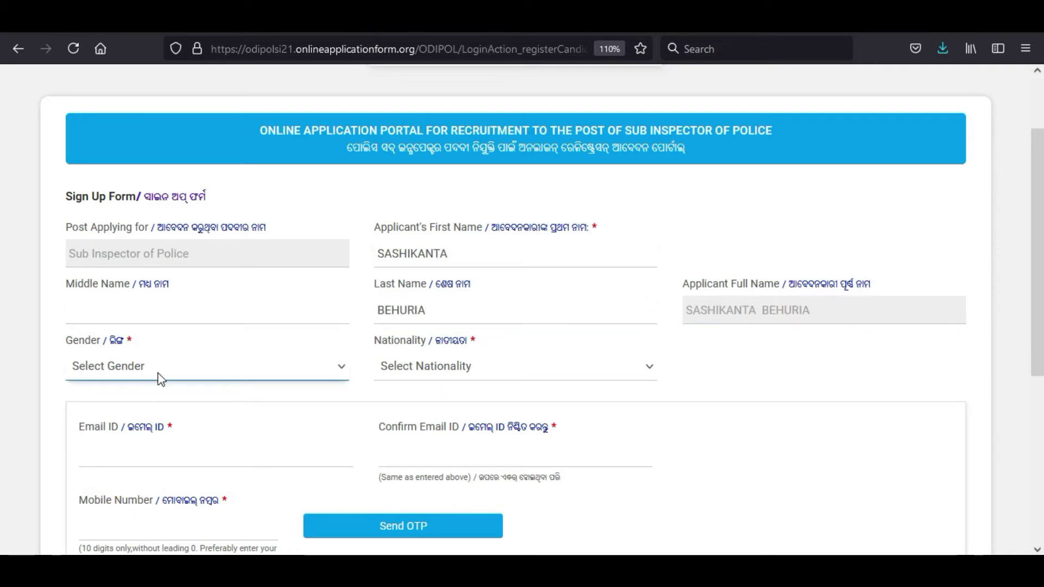
pyautogui.click(161, 379)
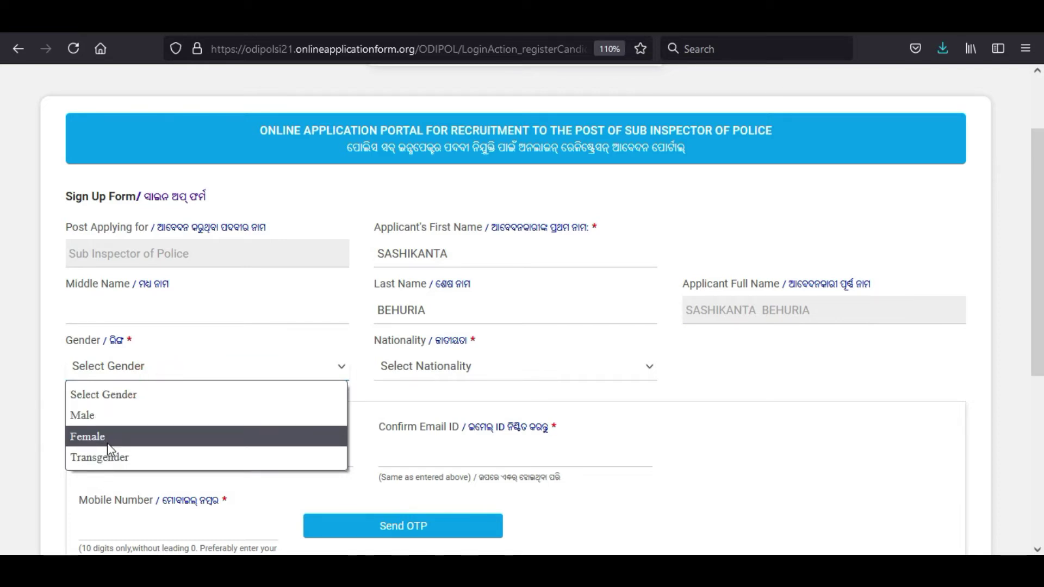
pyautogui.click(101, 419)
pyautogui.click(414, 379)
pyautogui.click(445, 415)
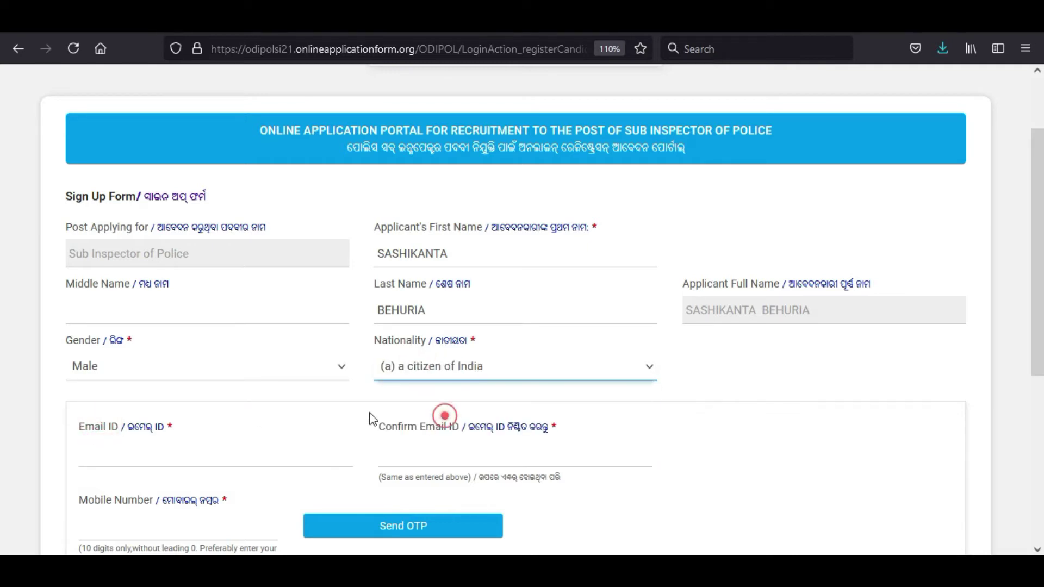
pyautogui.scroll(-5, 250, 282)
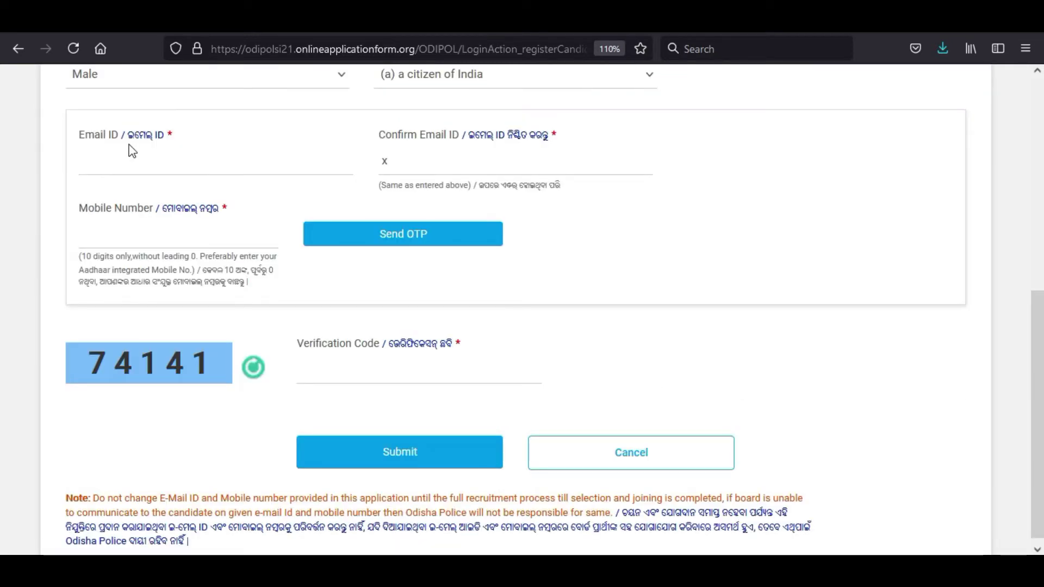
# Step: Enter and confirm the applicant's e-mail address
pyautogui.scroll(3, 132, 151)
pyautogui.click(205, 374)
pyautogui.write('maa')
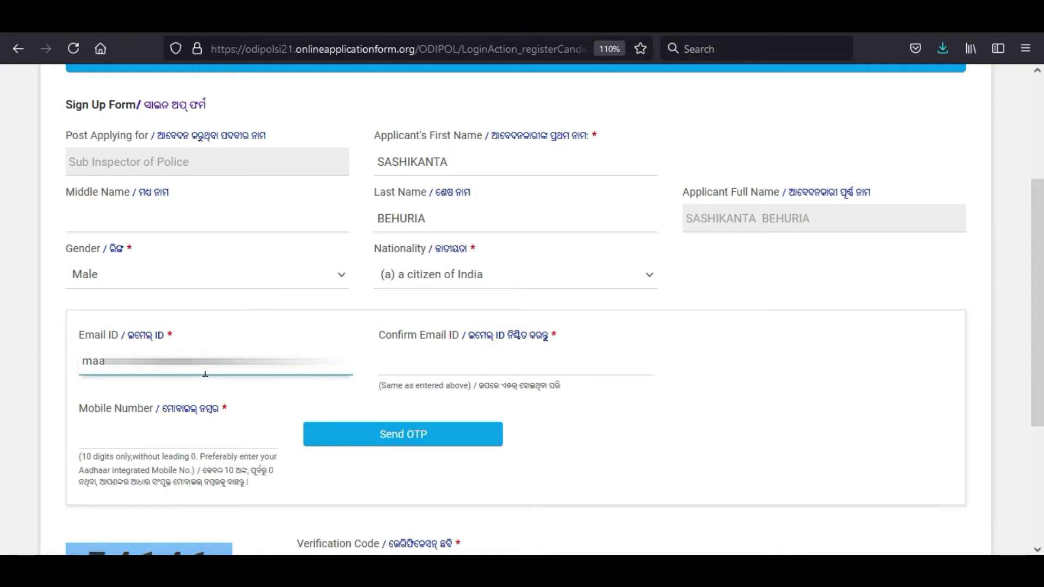
pyautogui.press('Tab')
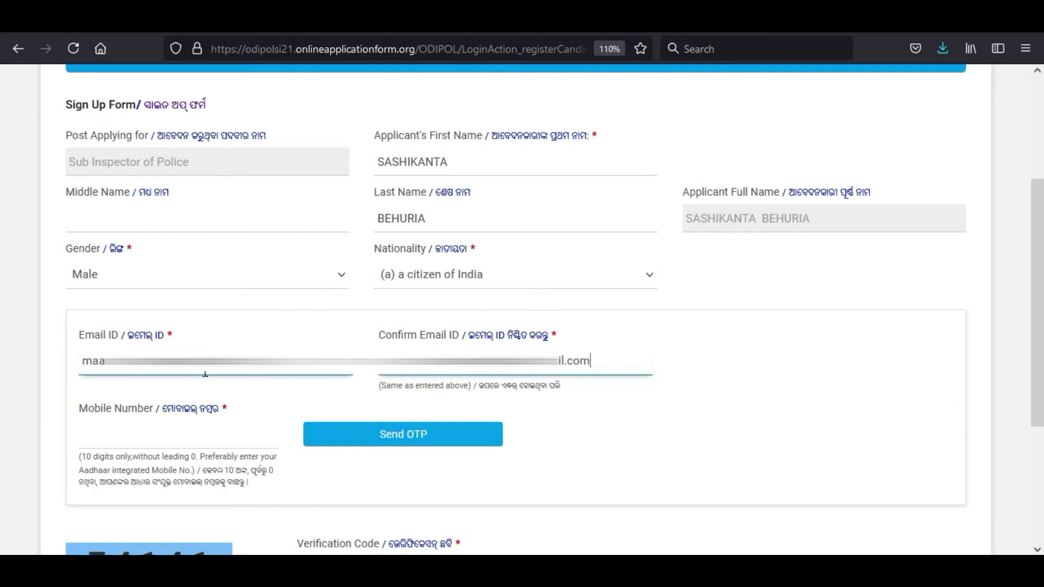
# Step: Enter and OTP-verify the mobile number, fill in the captcha, and submit sign-up
pyautogui.click(163, 438)
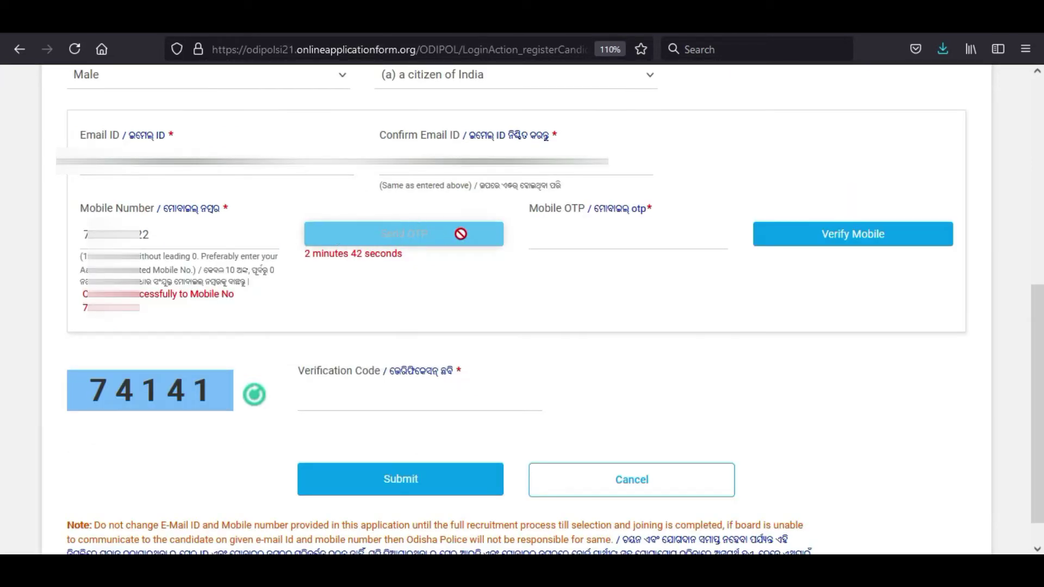
pyautogui.click(620, 233)
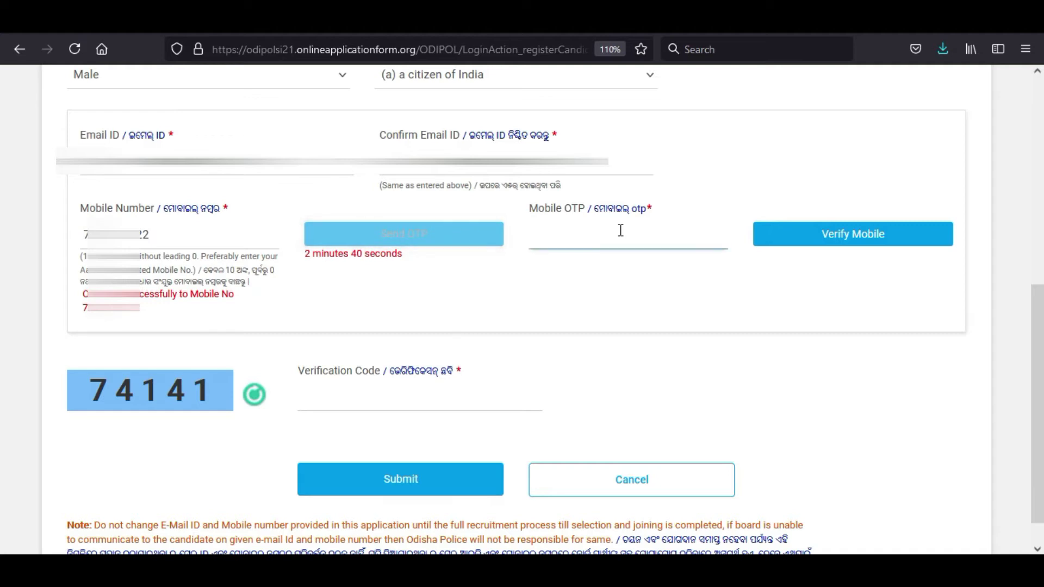
pyautogui.click(855, 247)
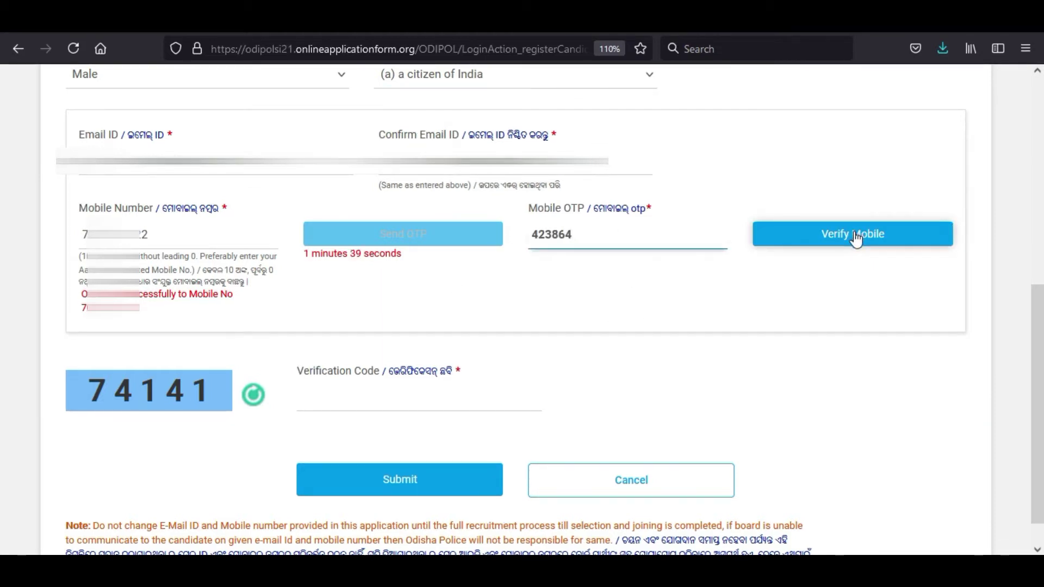
pyautogui.click(855, 240)
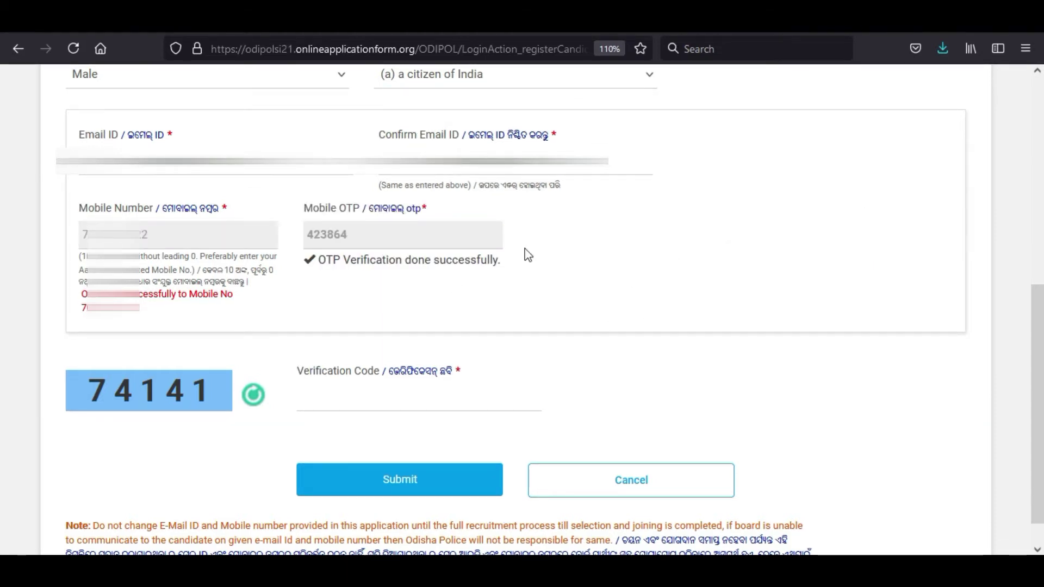
pyautogui.click(337, 364)
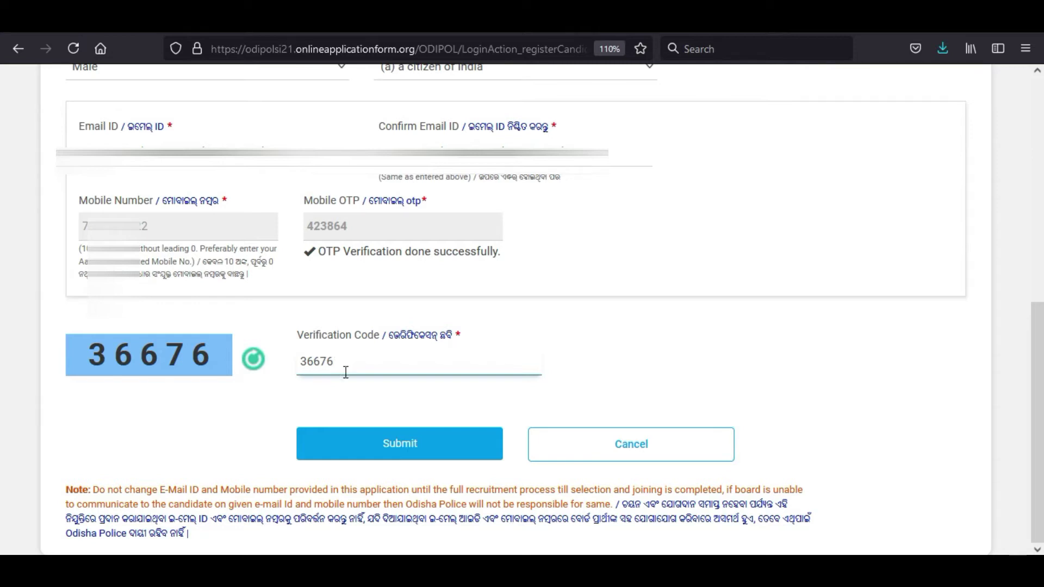
pyautogui.click(354, 443)
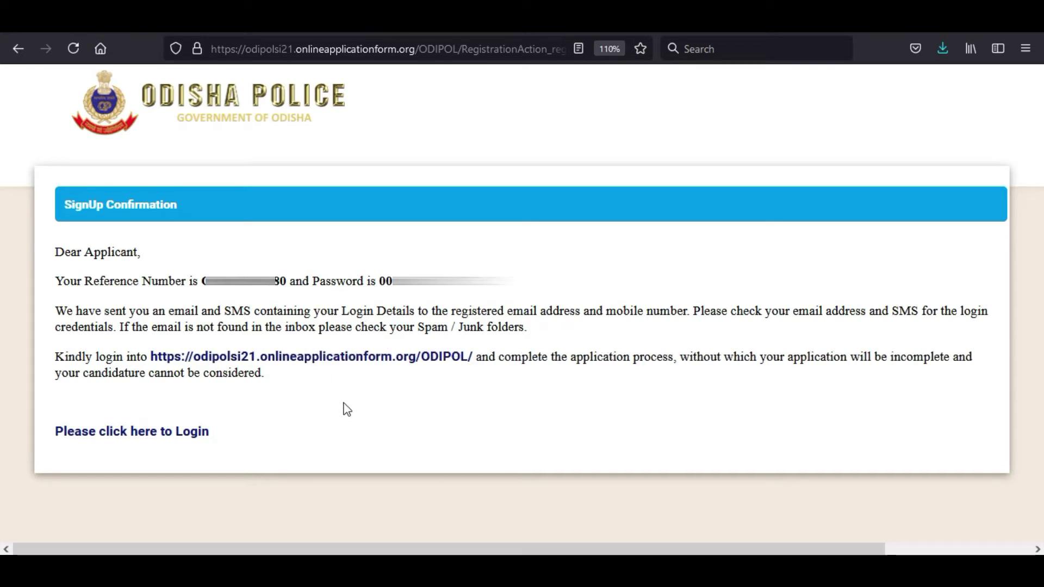
# Step: Log in with the issued reference number and password and scroll the Important Instructions
pyautogui.click(176, 432)
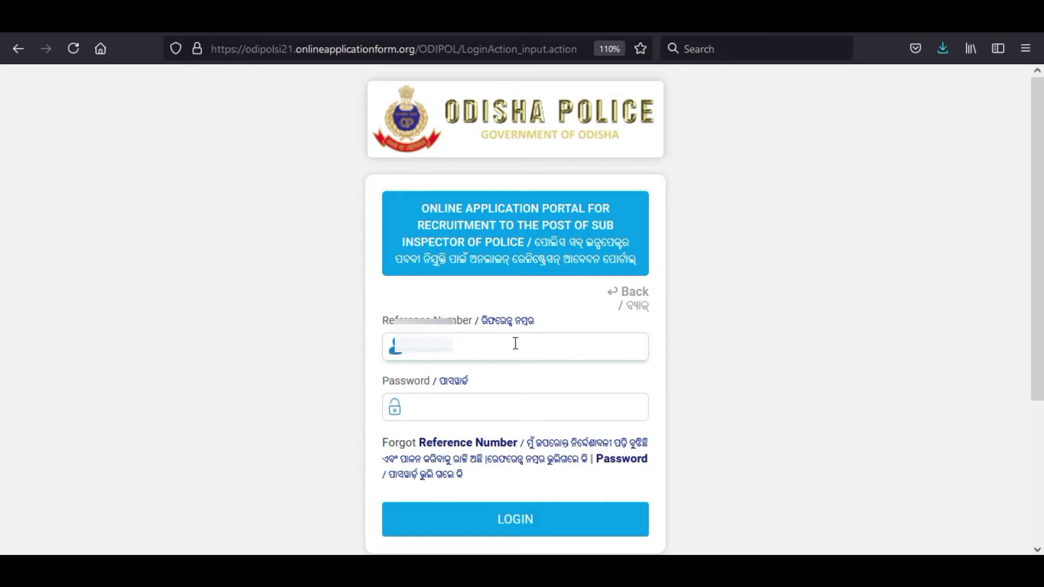
pyautogui.press('Return')
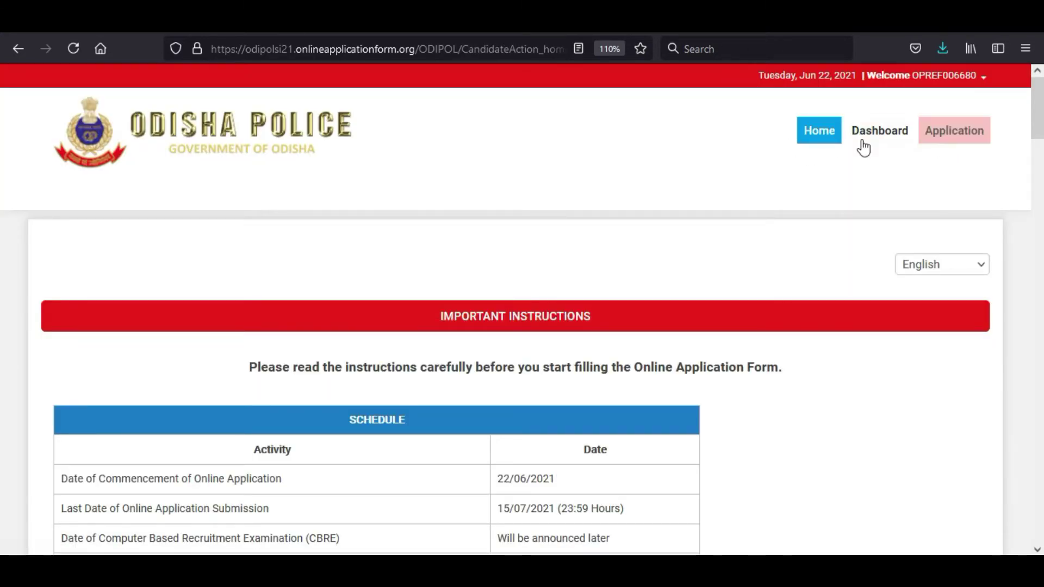
pyautogui.scroll(-15, 674, 299)
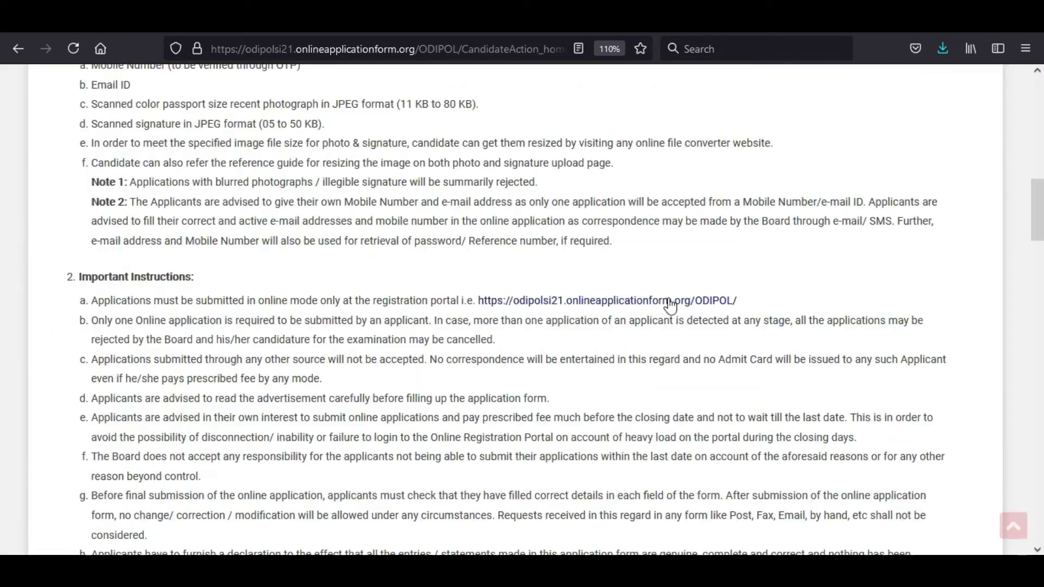
pyautogui.scroll(-15, 800, 426)
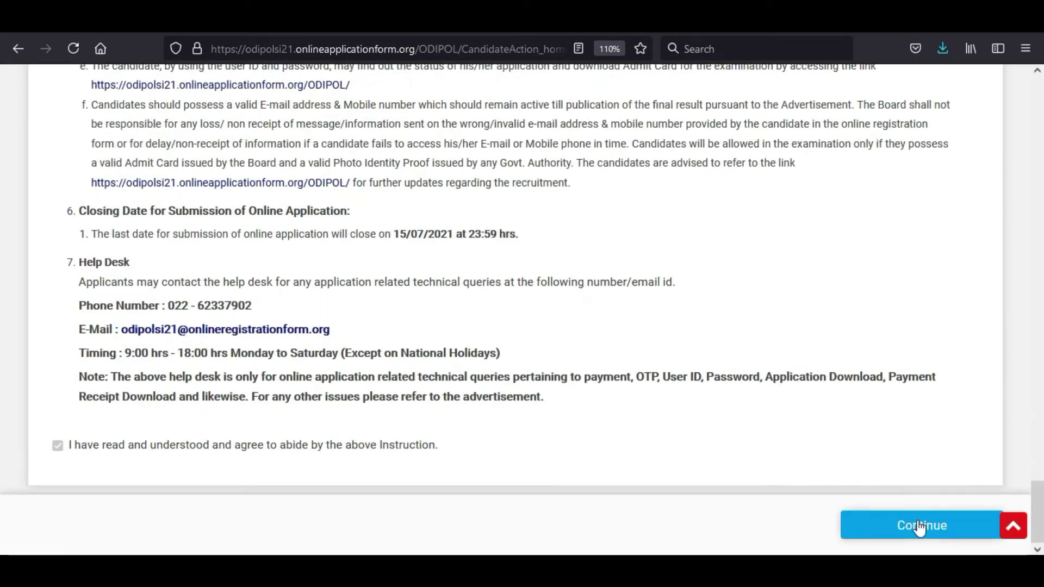
# Step: Continue to the application form and check the prefilled name fields
pyautogui.click(919, 522)
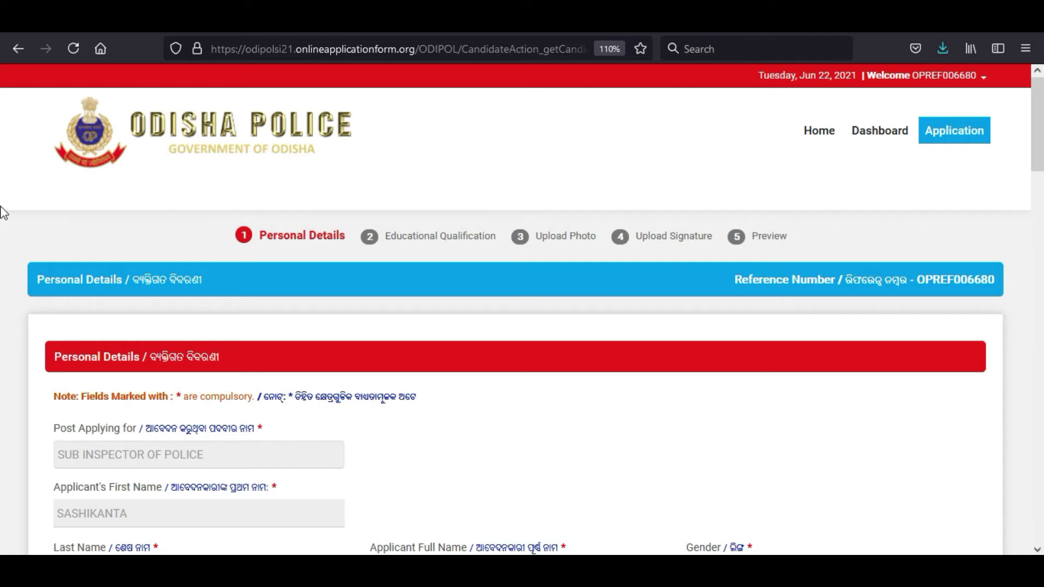
pyautogui.scroll(-3, 460, 238)
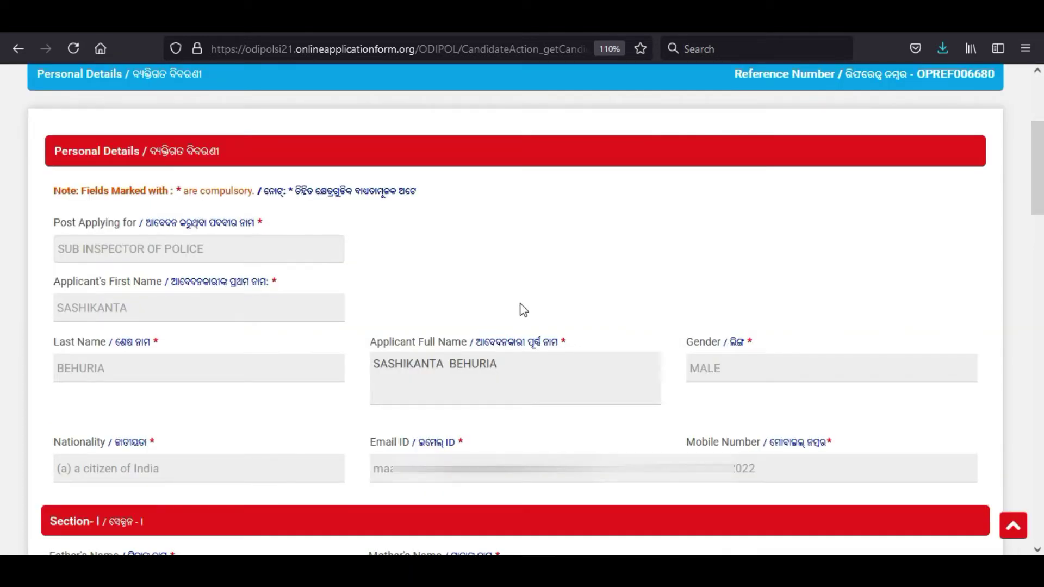
pyautogui.click(325, 311)
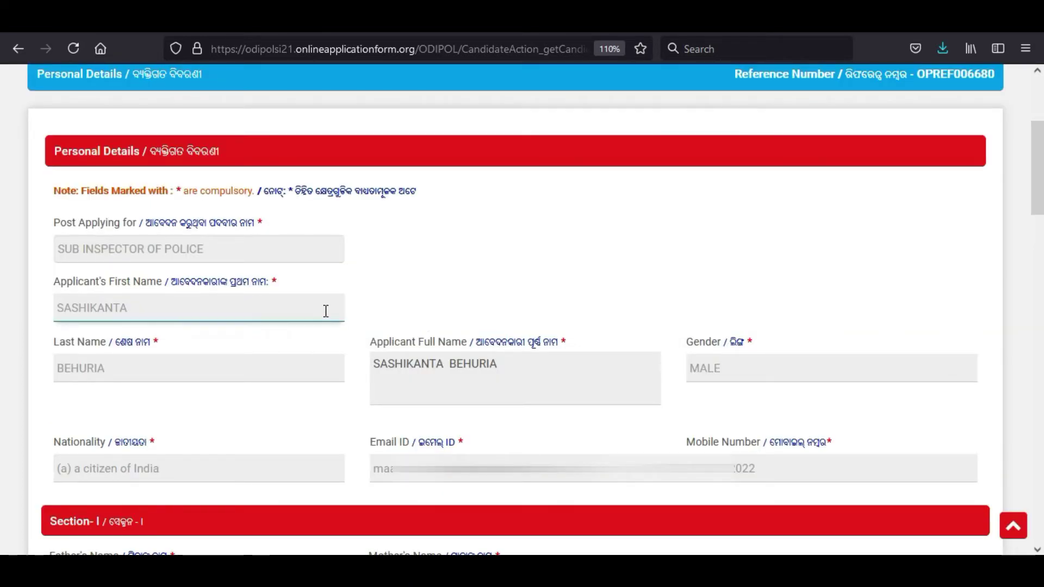
pyautogui.click(187, 357)
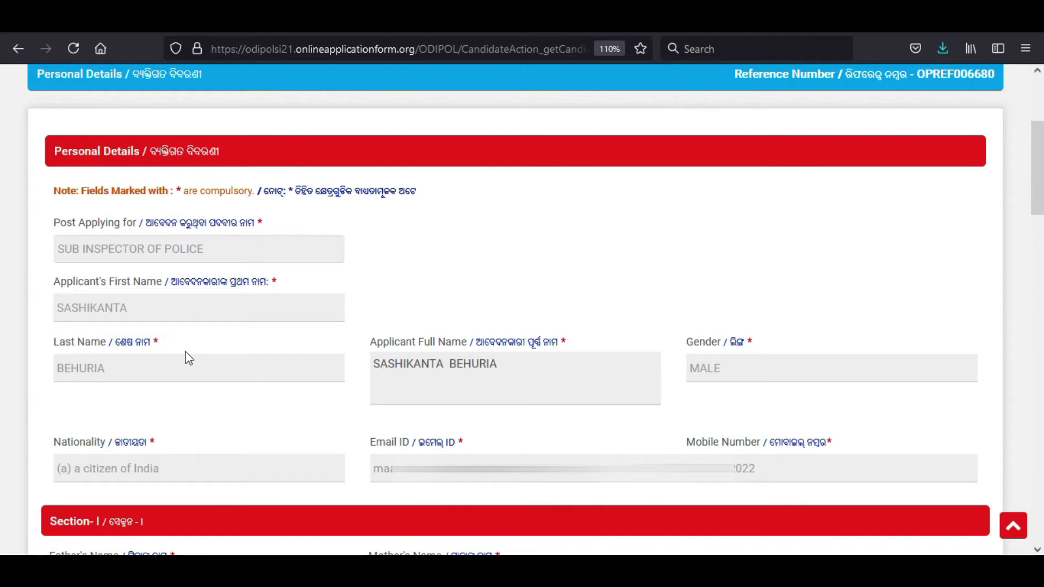
pyautogui.scroll(-6, 186, 356)
# Step: Enter the father's and mother's names and answer No to being married
pyautogui.click(149, 170)
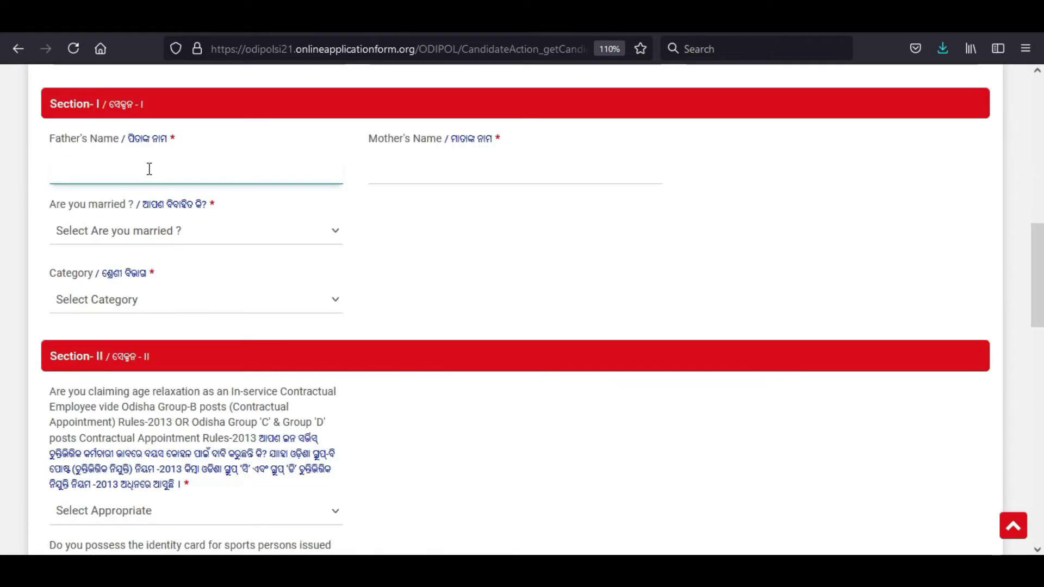
pyautogui.click(70, 147)
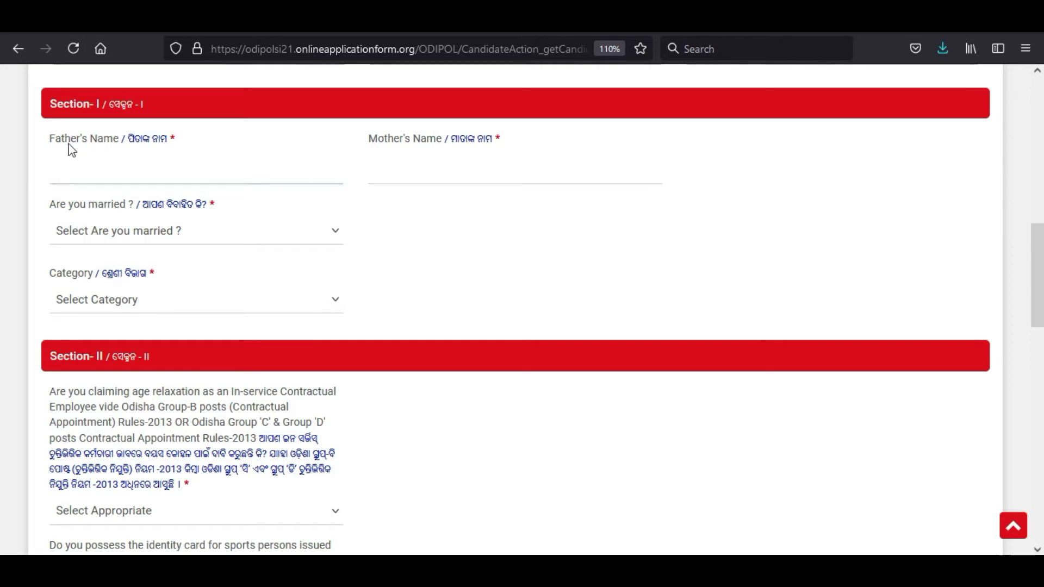
pyautogui.click(163, 175)
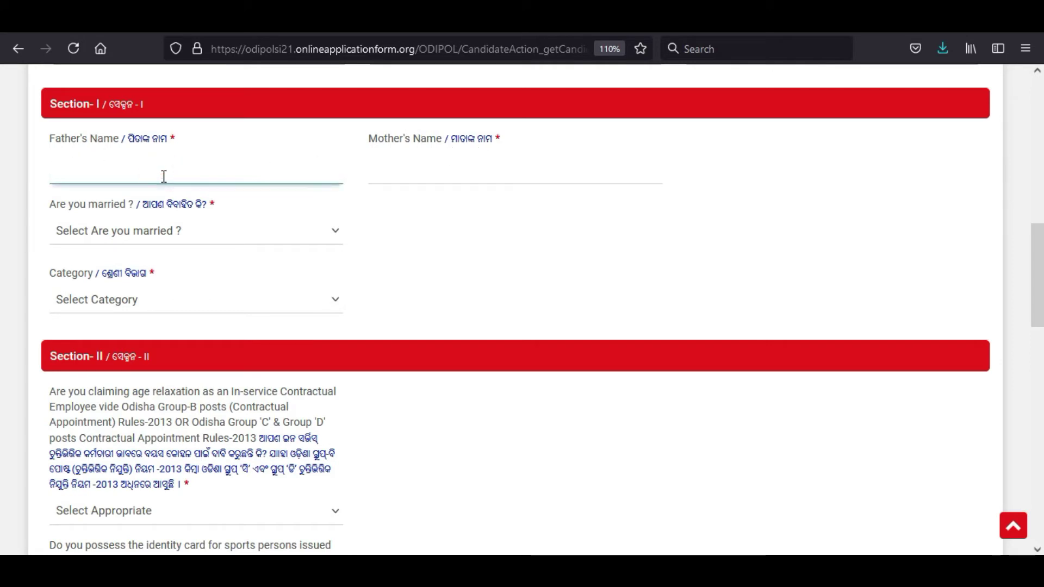
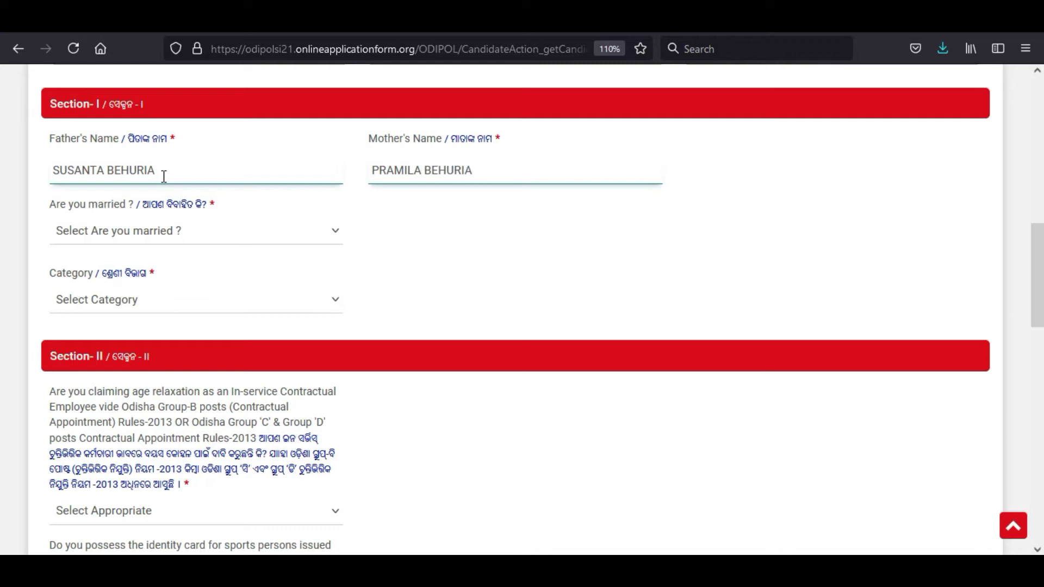
pyautogui.click(124, 232)
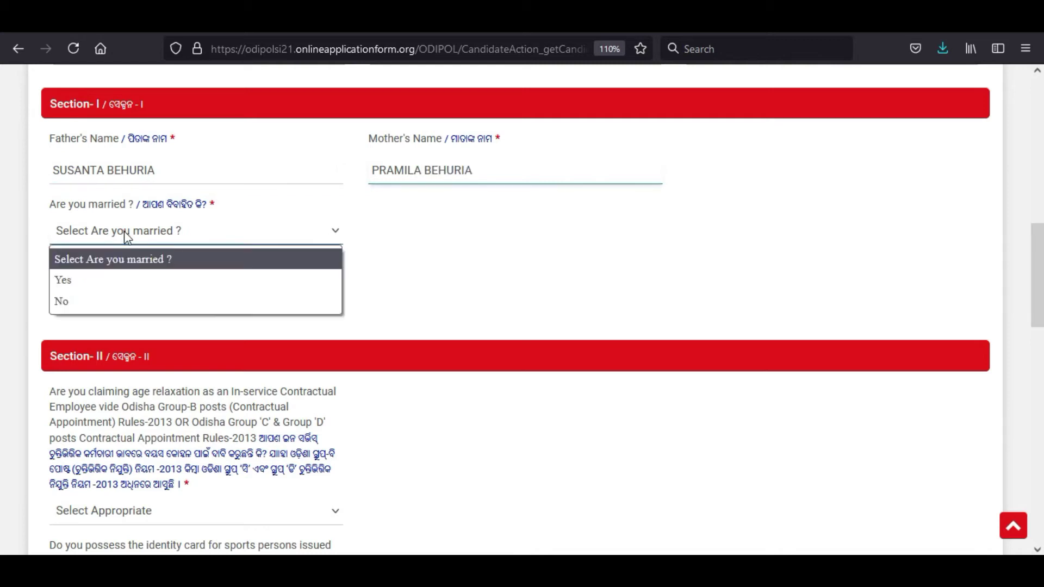
pyautogui.click(80, 301)
pyautogui.click(128, 303)
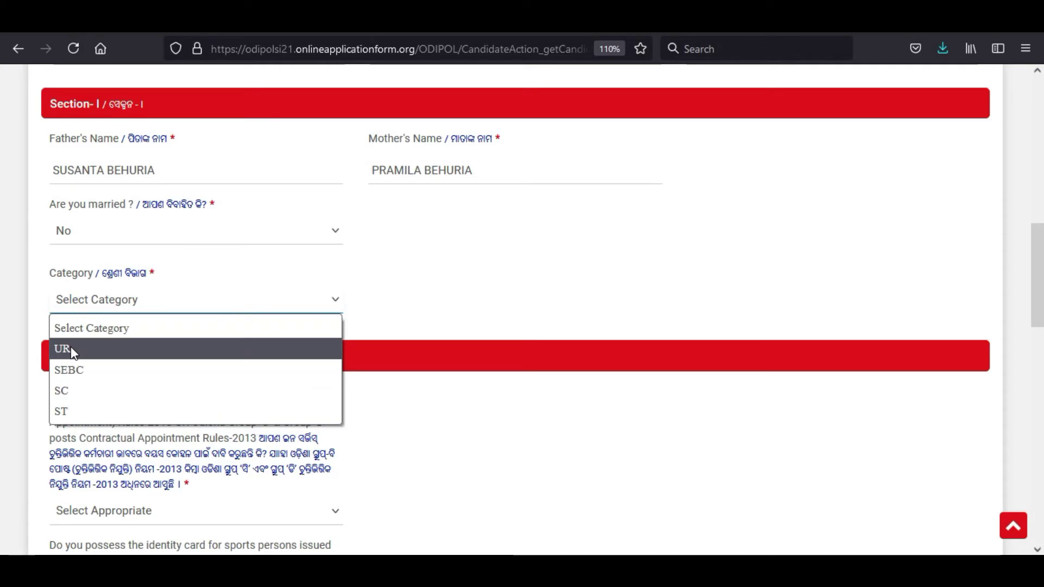
pyautogui.scroll(-4, 259, 247)
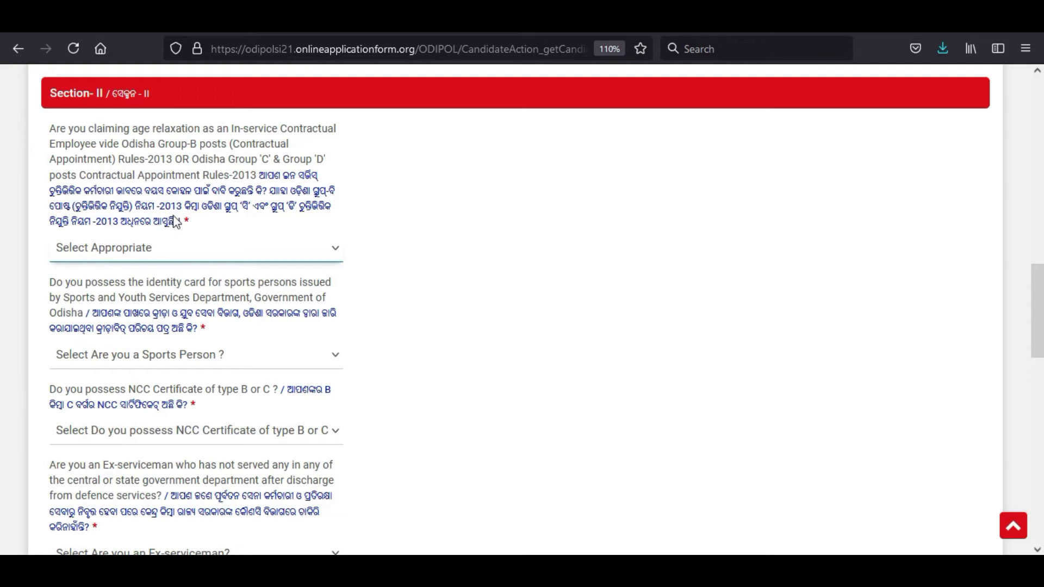
# Step: Answer No to age relaxation, sports identity card, NCC certificate and ex-serviceman
pyautogui.click(130, 248)
pyautogui.click(106, 318)
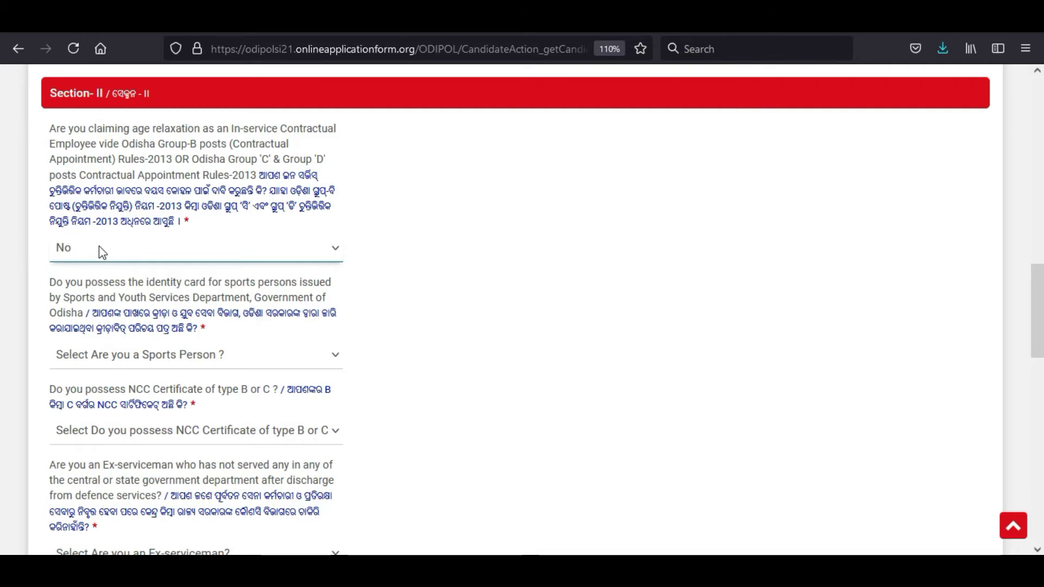
pyautogui.scroll(-5, 223, 245)
pyautogui.click(155, 174)
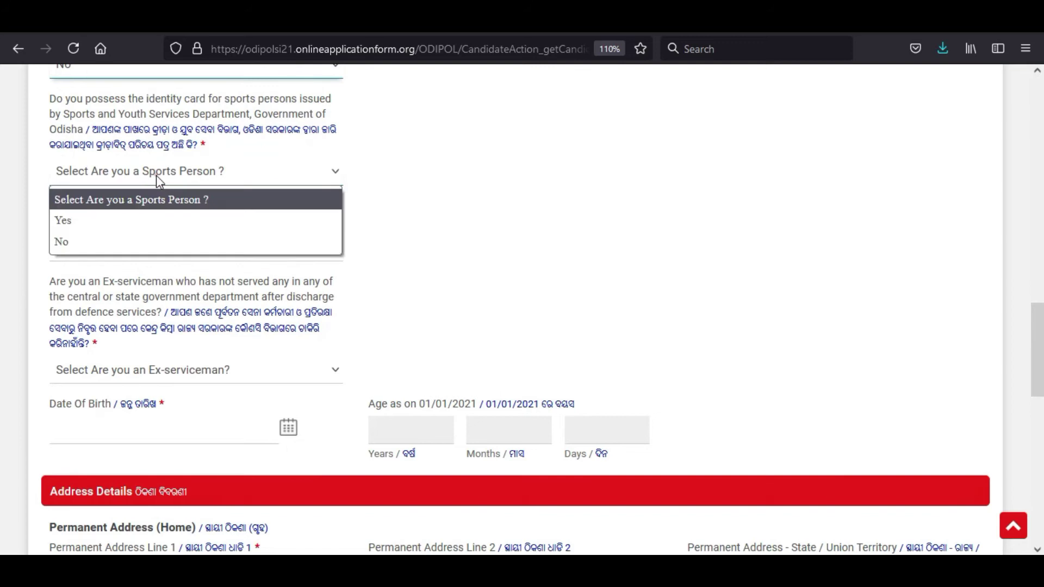
pyautogui.click(119, 242)
pyautogui.scroll(-3, 382, 225)
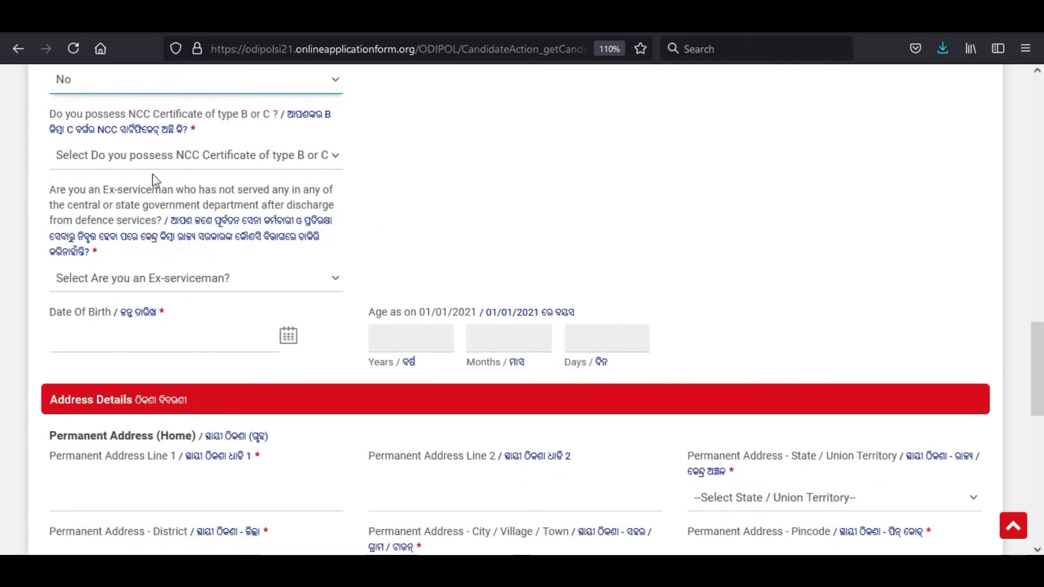
pyautogui.click(157, 161)
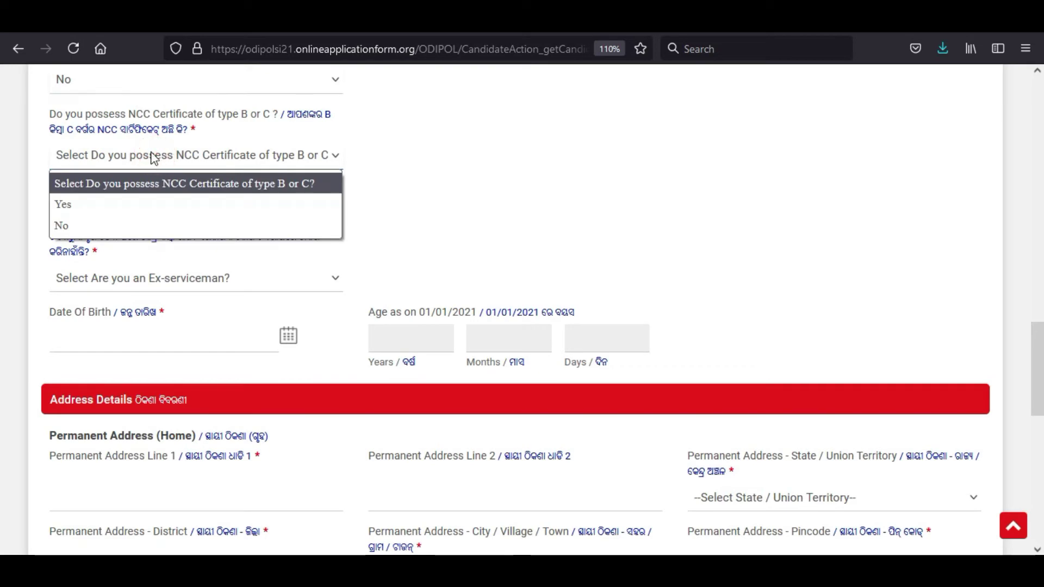
pyautogui.click(86, 226)
pyautogui.scroll(-3, 455, 251)
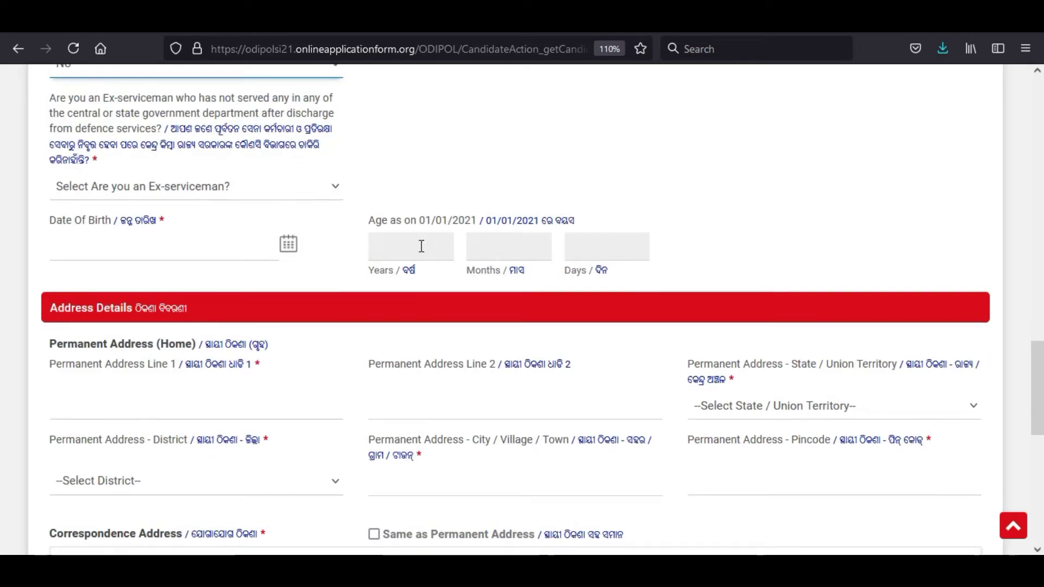
pyautogui.click(193, 186)
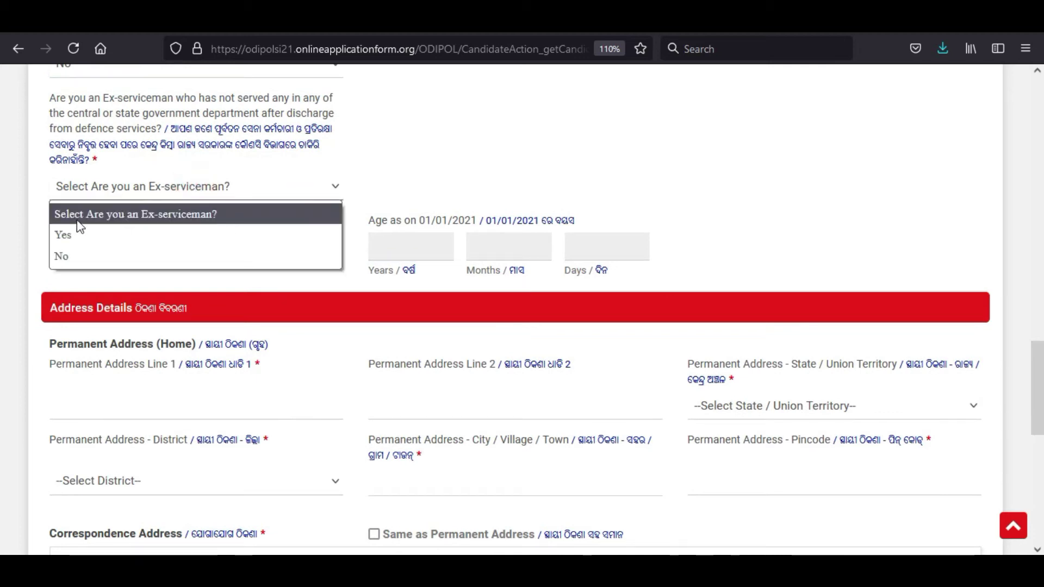
pyautogui.click(92, 254)
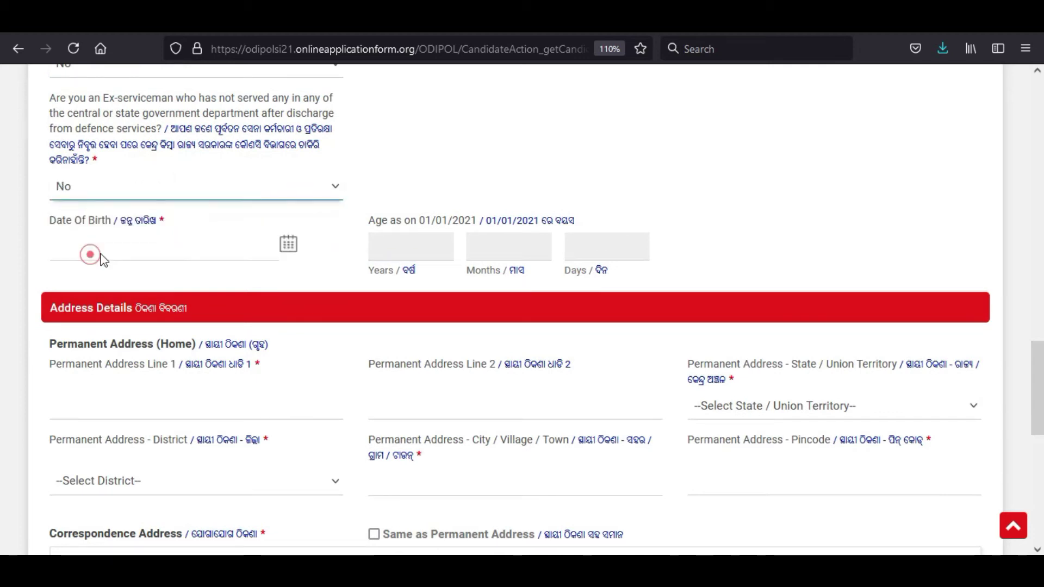
pyautogui.scroll(2, 291, 326)
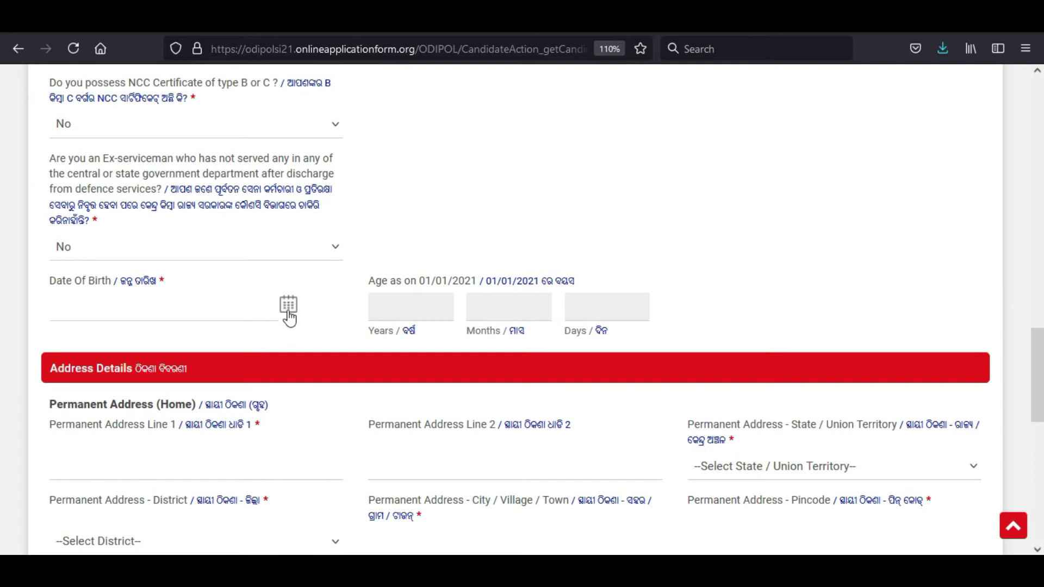
# Step: Set the date of birth to 01-Jan-1996, giving age 25
pyautogui.click(288, 316)
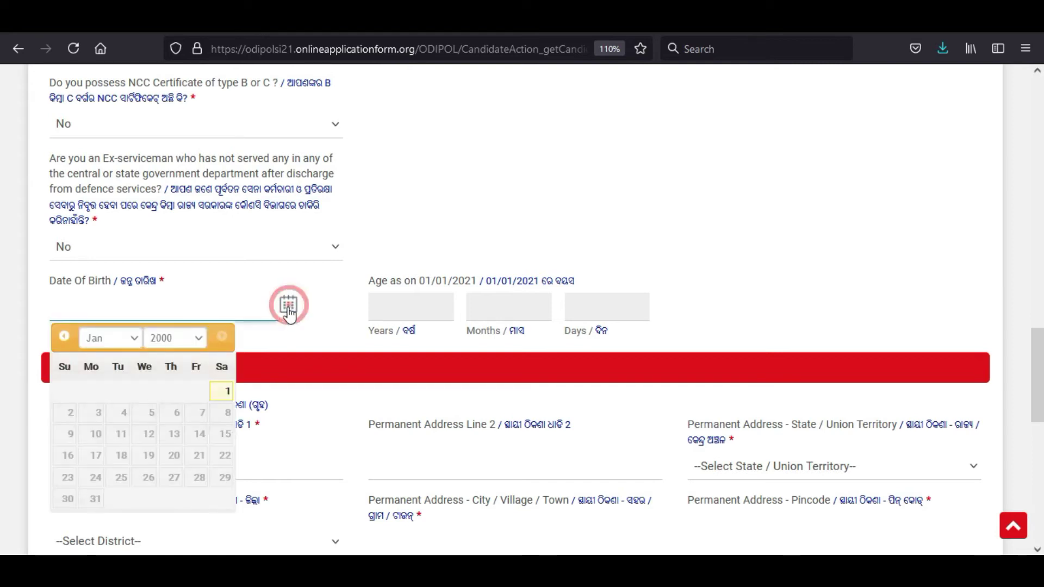
pyautogui.click(197, 340)
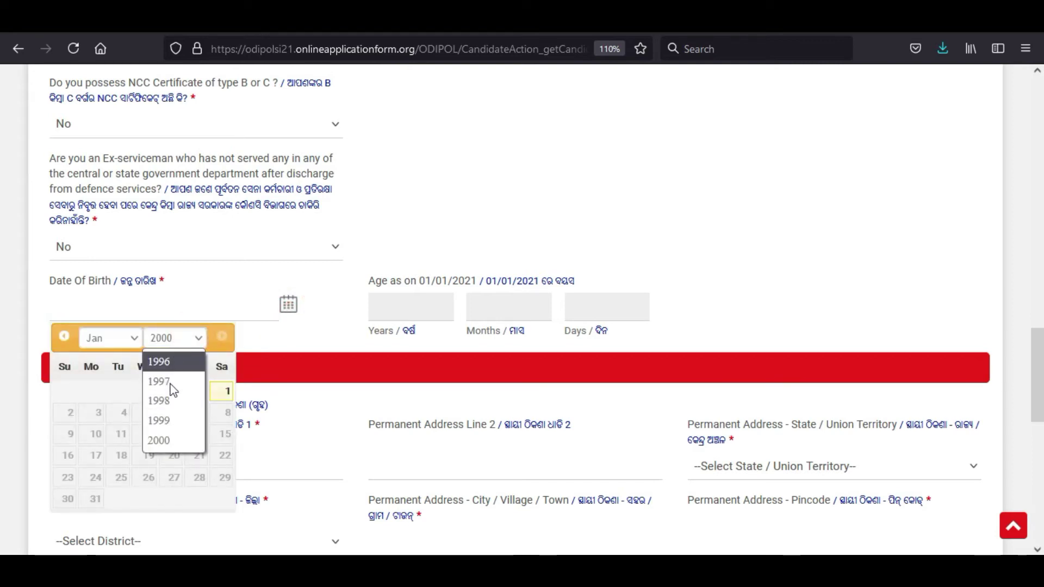
pyautogui.click(163, 361)
pyautogui.click(99, 392)
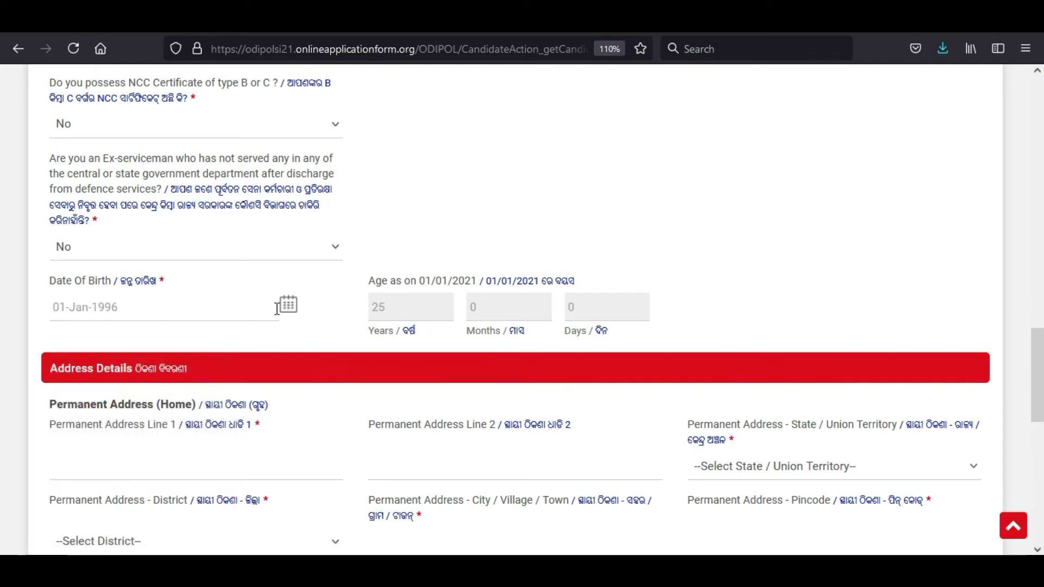
pyautogui.scroll(-5, 278, 308)
pyautogui.click(137, 179)
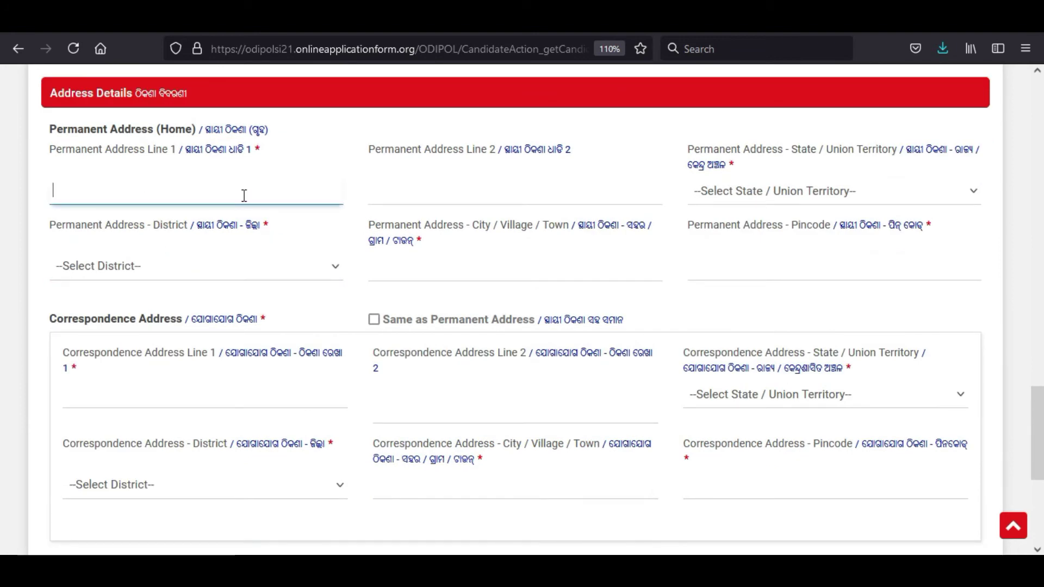
# Step: Enter permanent address lines 1 and 2, state Odisha and district Bhadrak
pyautogui.write('AT/P')
pyautogui.press('Tab')
pyautogui.write('BHADRA')
pyautogui.press('Tab')
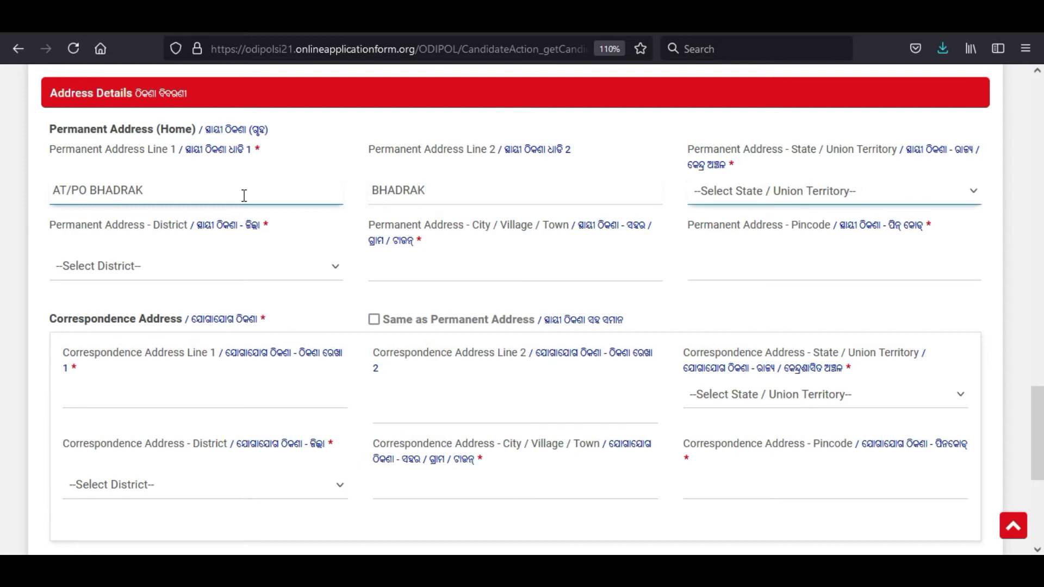
pyautogui.press('o')
pyautogui.press('Tab')
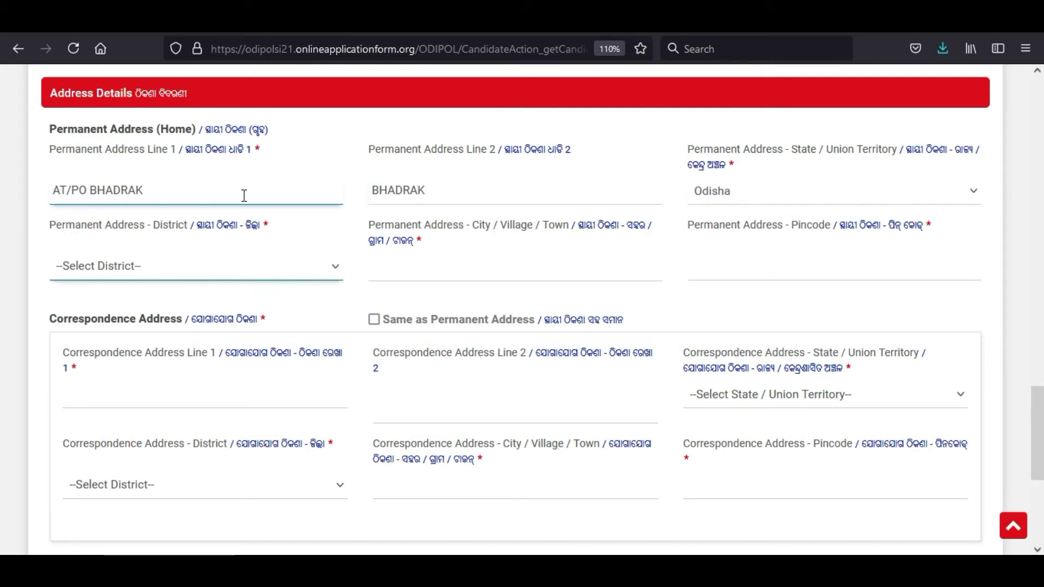
pyautogui.click(200, 273)
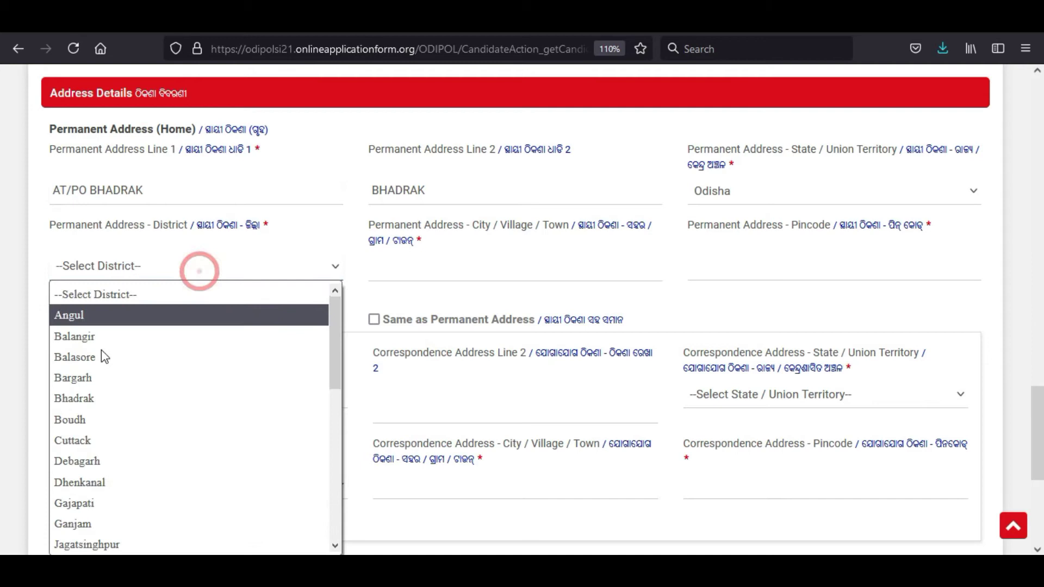
pyautogui.click(103, 395)
# Step: Enter city BHADRAK and pincode 756100, and make correspondence address same as permanent
pyautogui.click(455, 259)
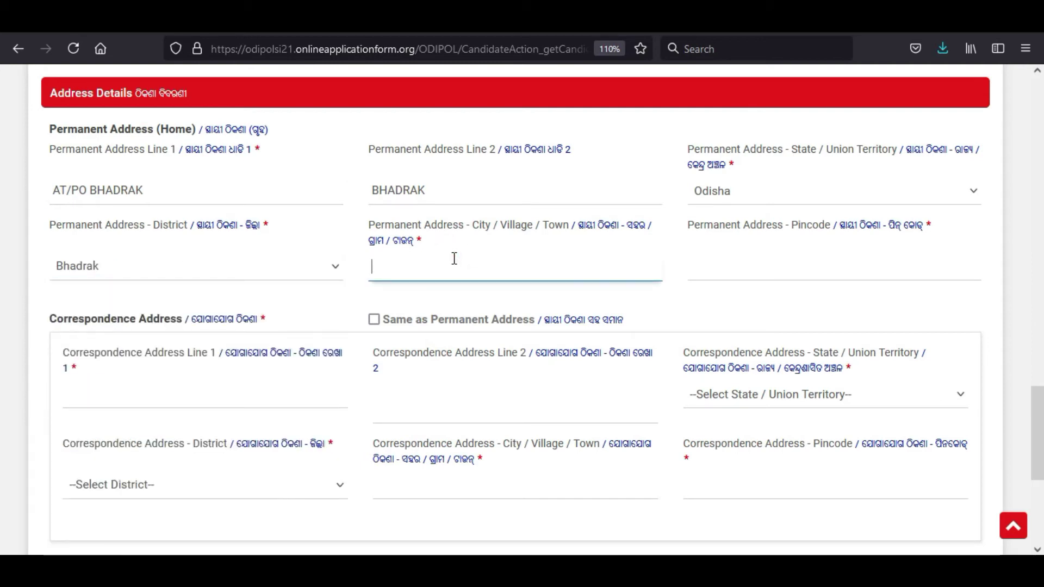
pyautogui.write('BHADRAK')
pyautogui.press('Tab')
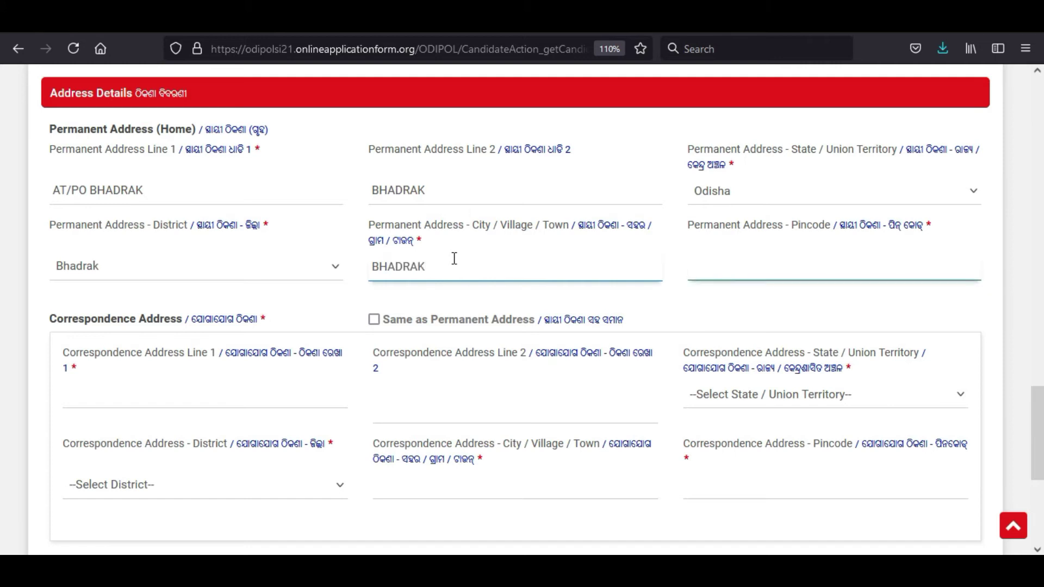
pyautogui.write('756100')
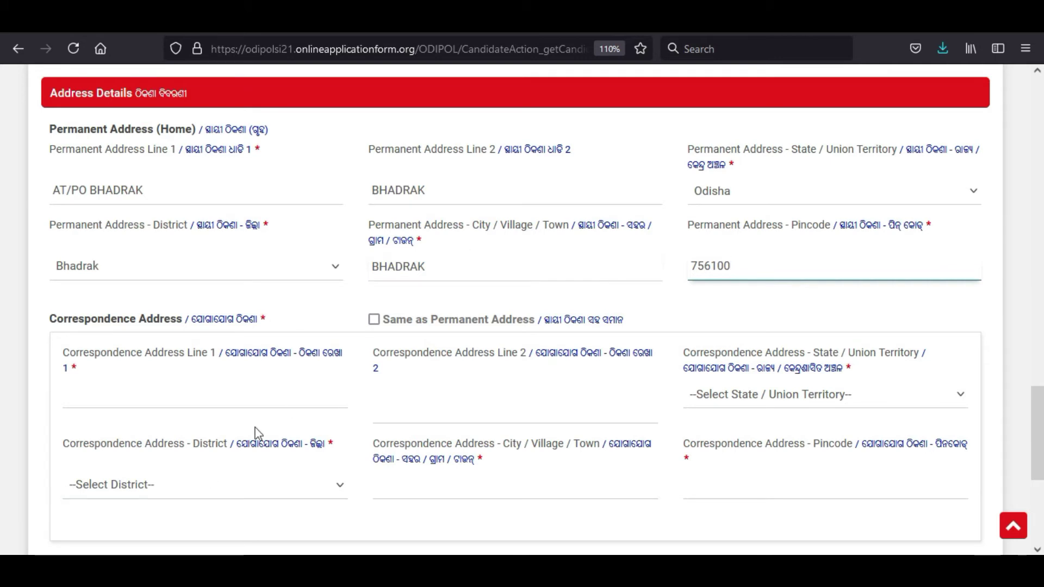
pyautogui.click(377, 325)
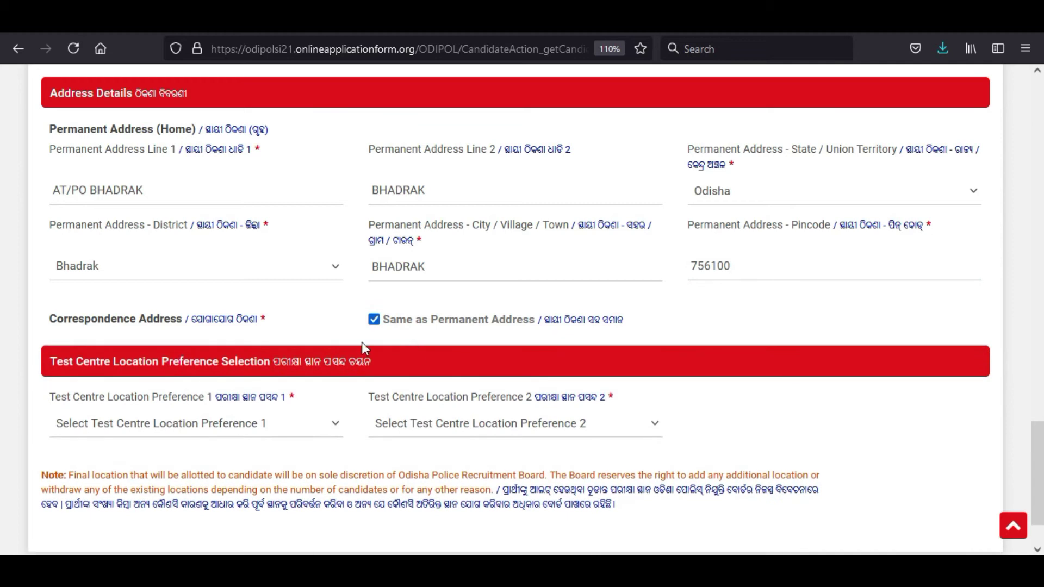
# Step: Choose Bhubaneswar as test centre preference 1 and Balasore as preference 2
pyautogui.scroll(-1, 334, 345)
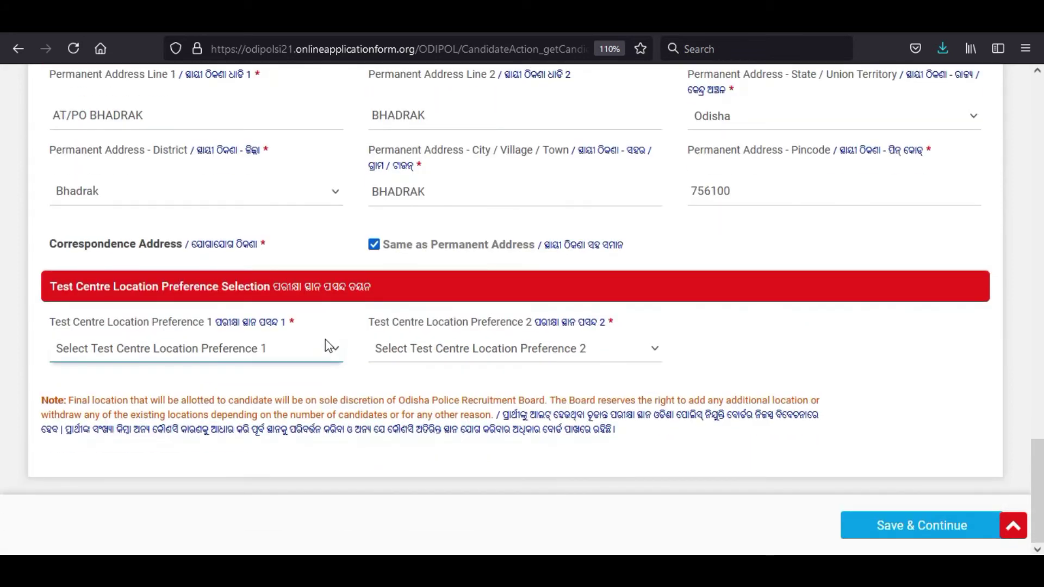
pyautogui.click(241, 346)
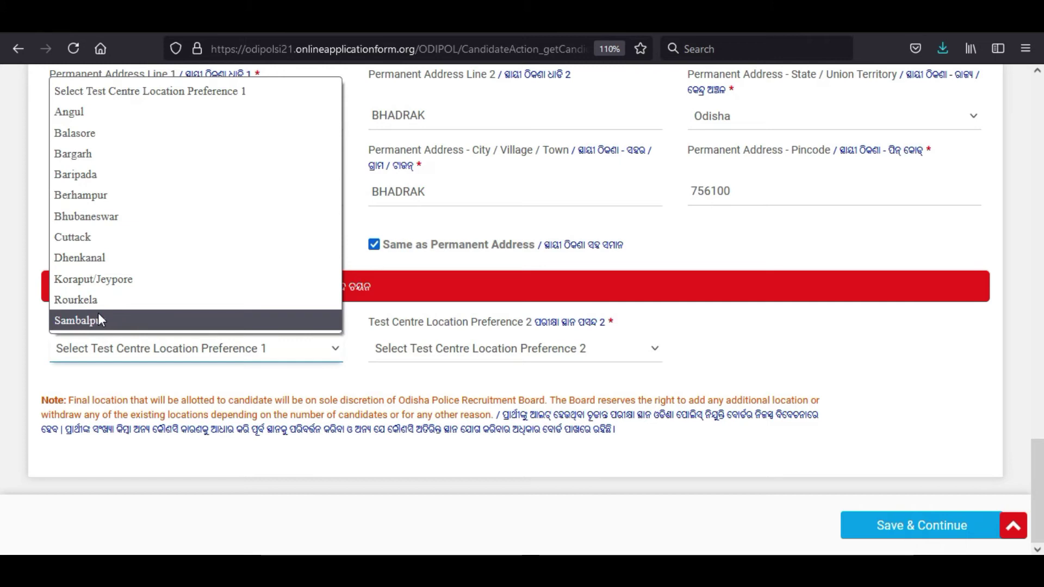
pyautogui.click(96, 217)
pyautogui.click(438, 348)
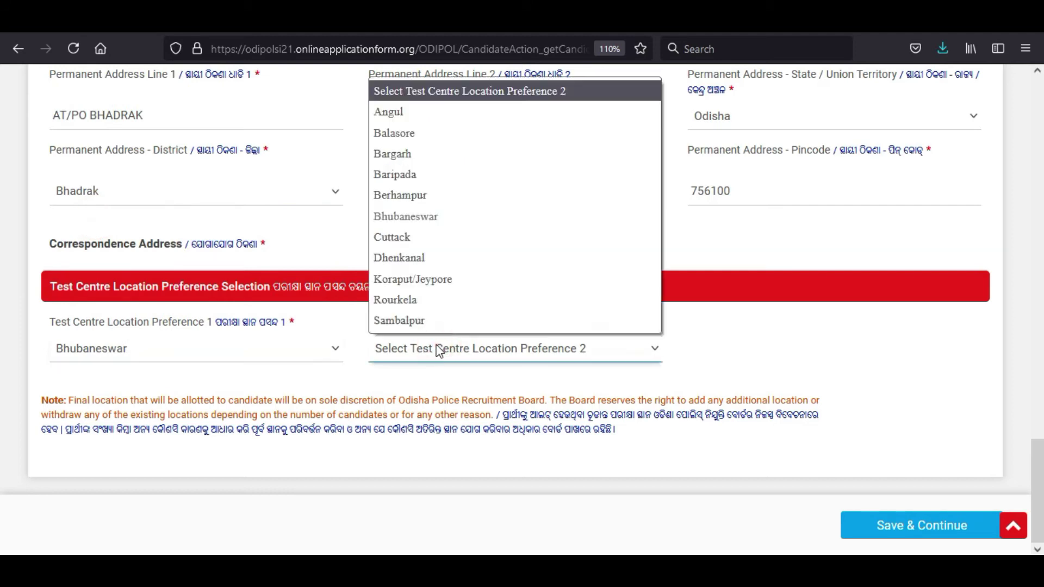
pyautogui.click(394, 133)
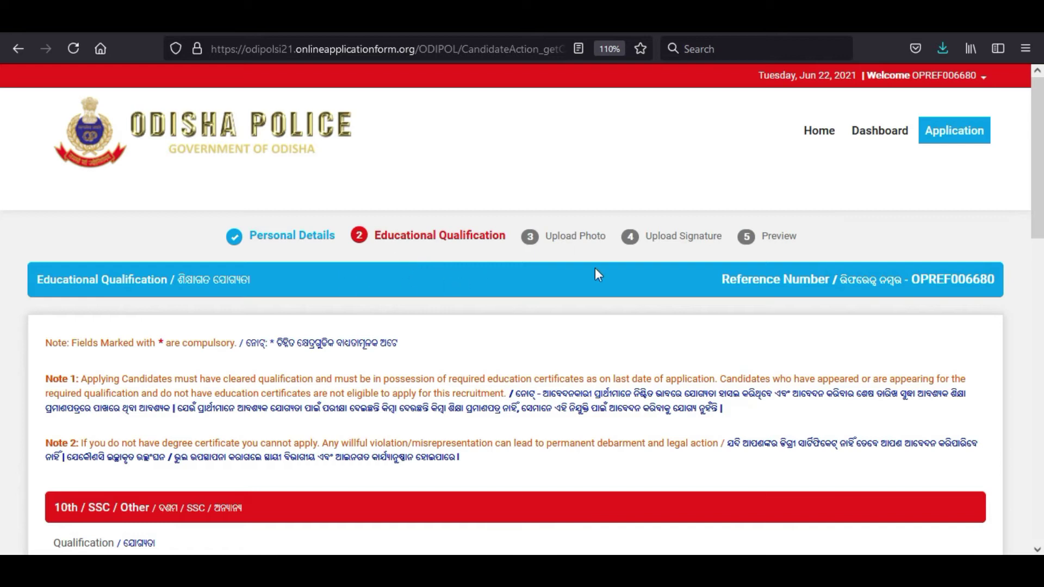
# Step: Record the 10th qualification as BSE board, passed June 2012
pyautogui.scroll(-5, 401, 324)
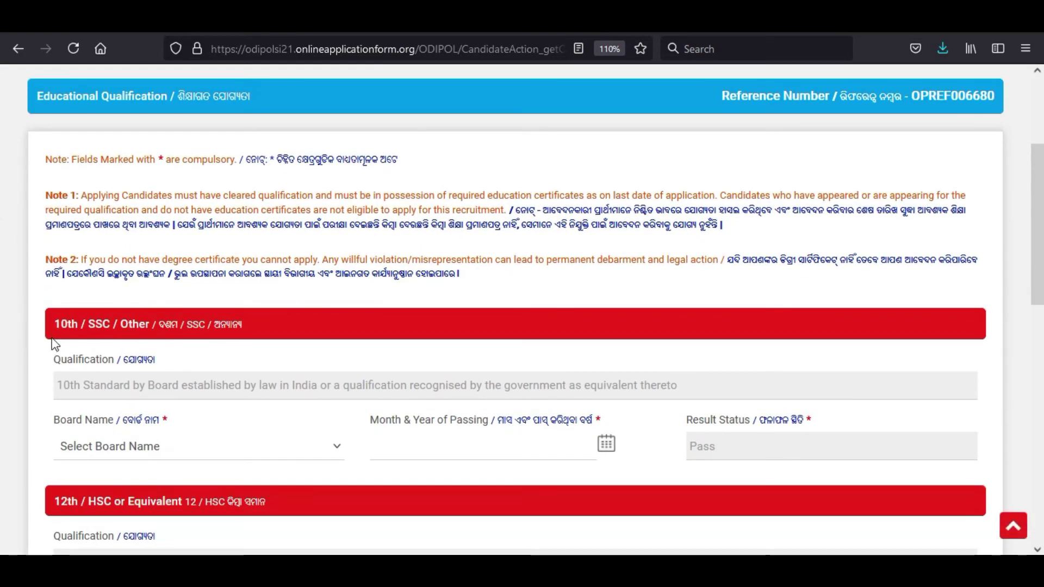
pyautogui.scroll(-2, 57, 304)
pyautogui.scroll(-3, 49, 334)
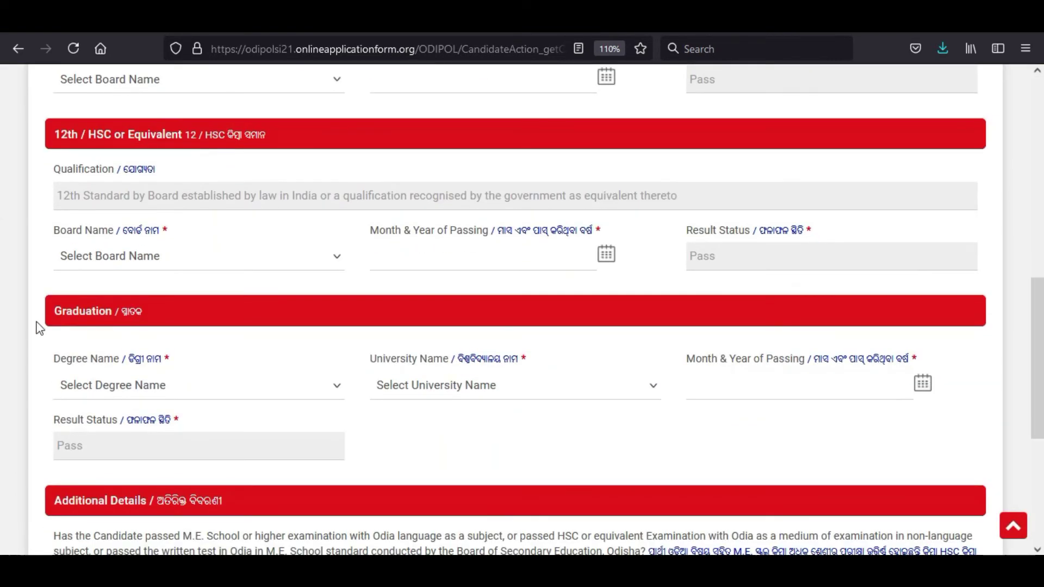
pyautogui.scroll(5, 142, 433)
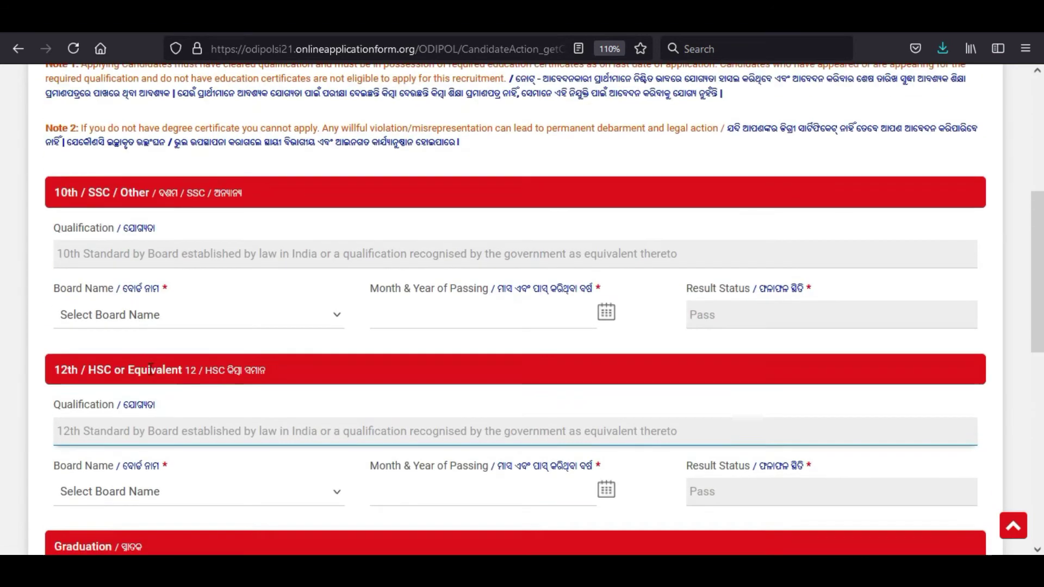
pyautogui.click(133, 354)
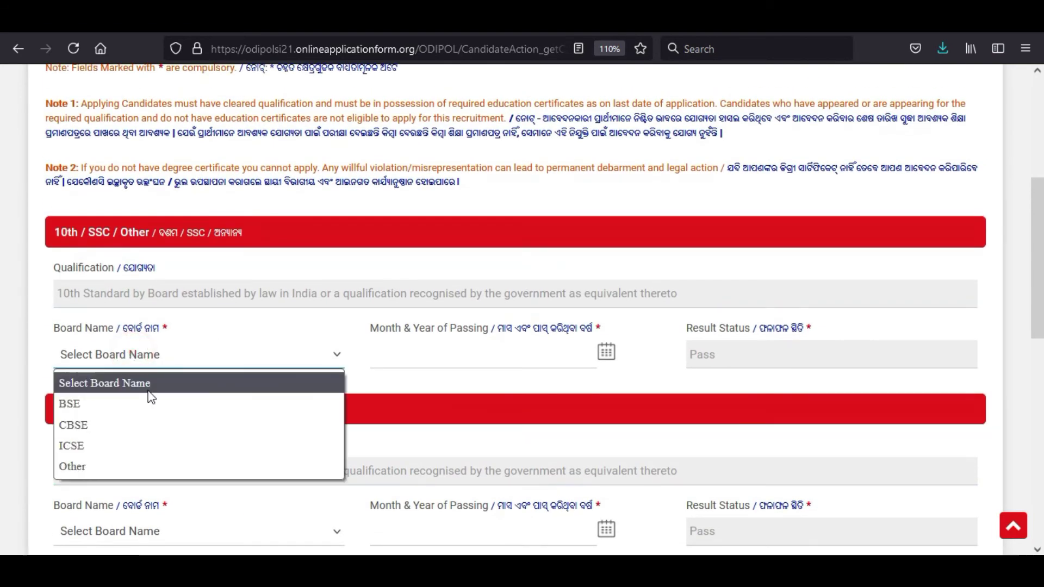
pyautogui.click(91, 403)
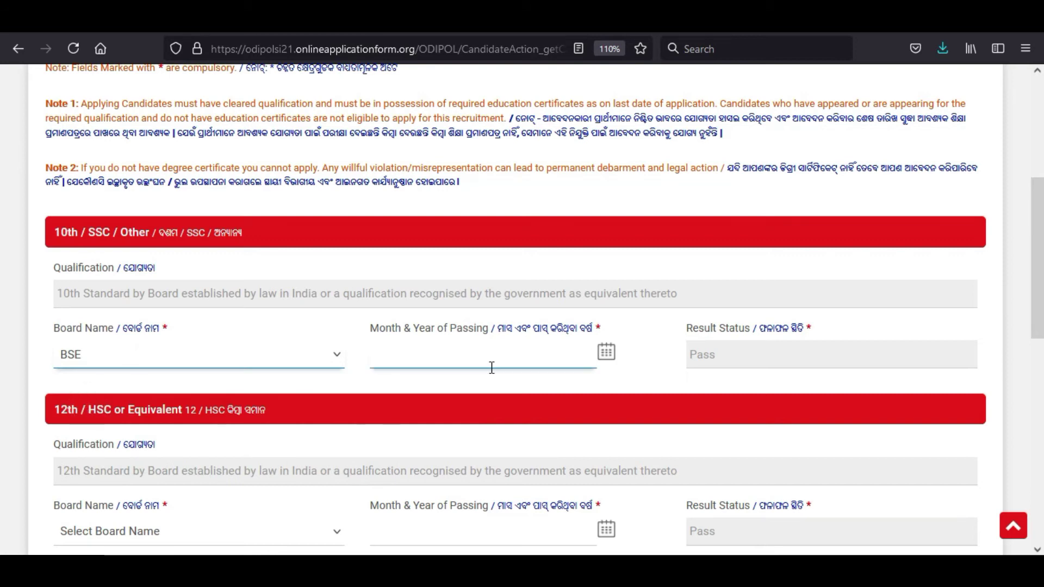
pyautogui.click(605, 351)
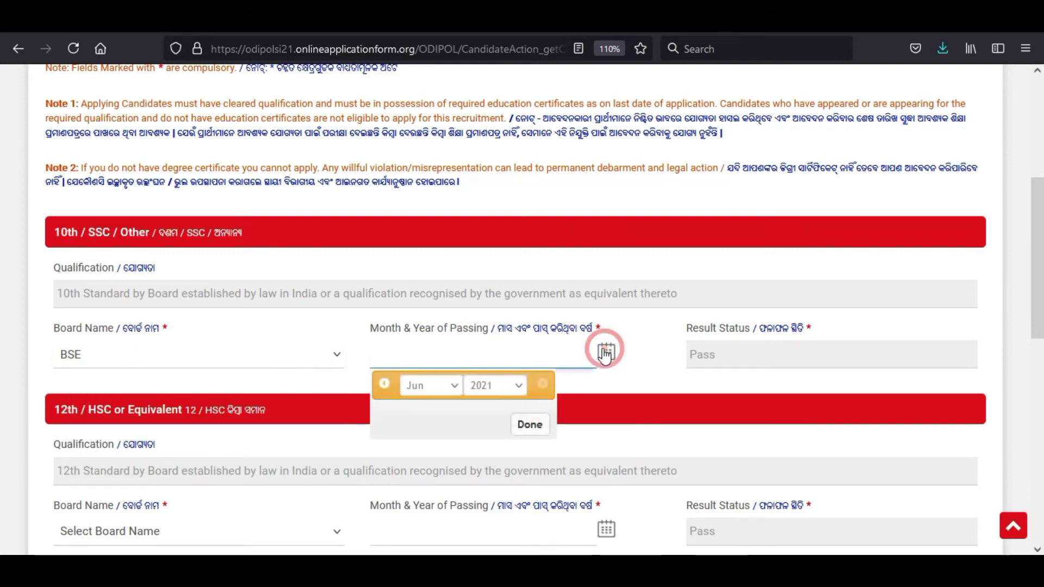
pyautogui.click(498, 391)
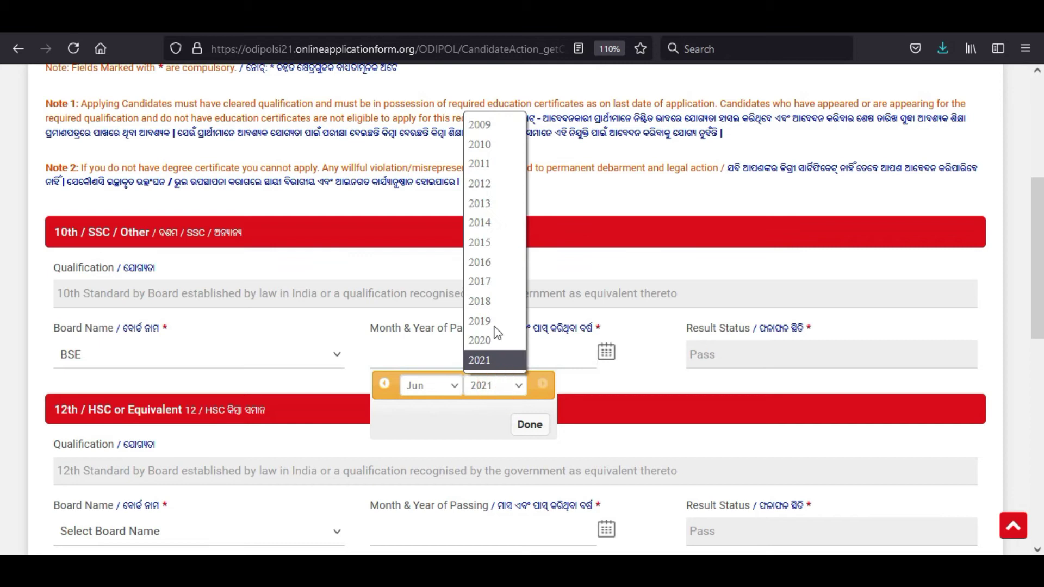
pyautogui.click(489, 183)
pyautogui.click(529, 424)
pyautogui.click(732, 347)
# Step: Record the 12th qualification as CHSE board, passed May 2014
pyautogui.scroll(-3, 667, 370)
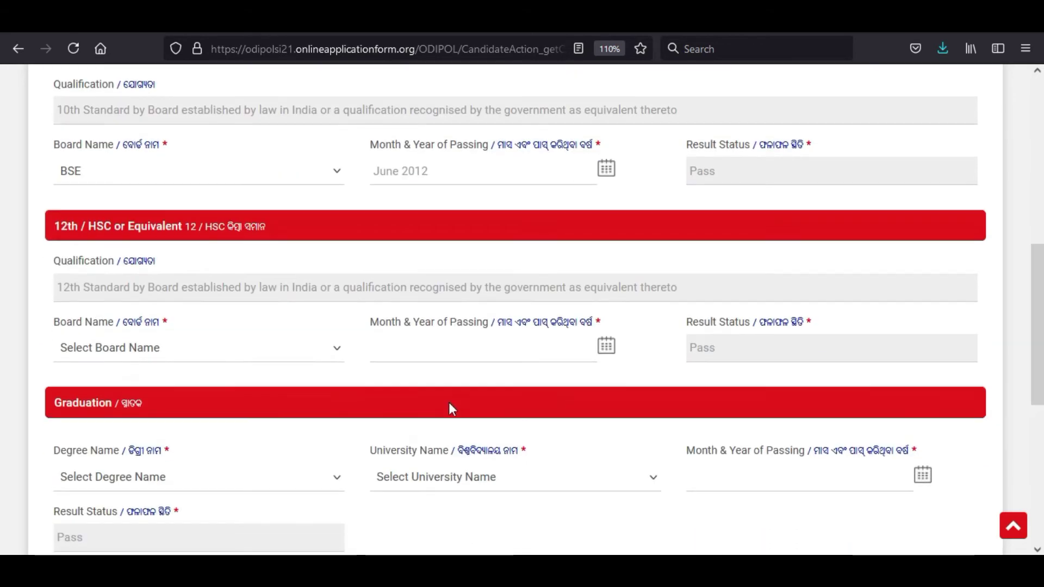
pyautogui.scroll(-2, 174, 345)
pyautogui.click(136, 268)
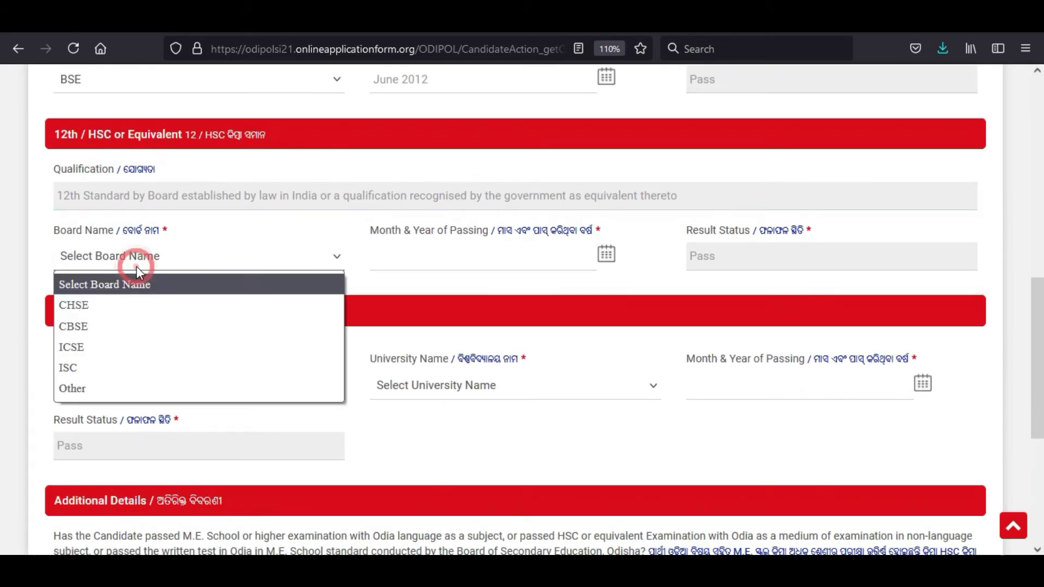
pyautogui.click(115, 306)
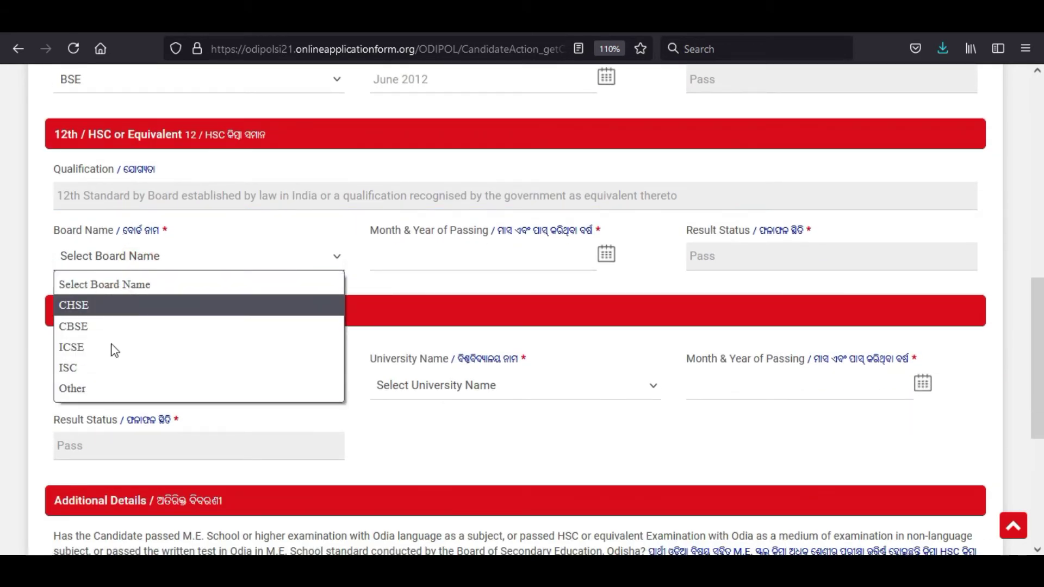
pyautogui.click(100, 314)
pyautogui.click(522, 269)
pyautogui.click(642, 252)
pyautogui.click(611, 253)
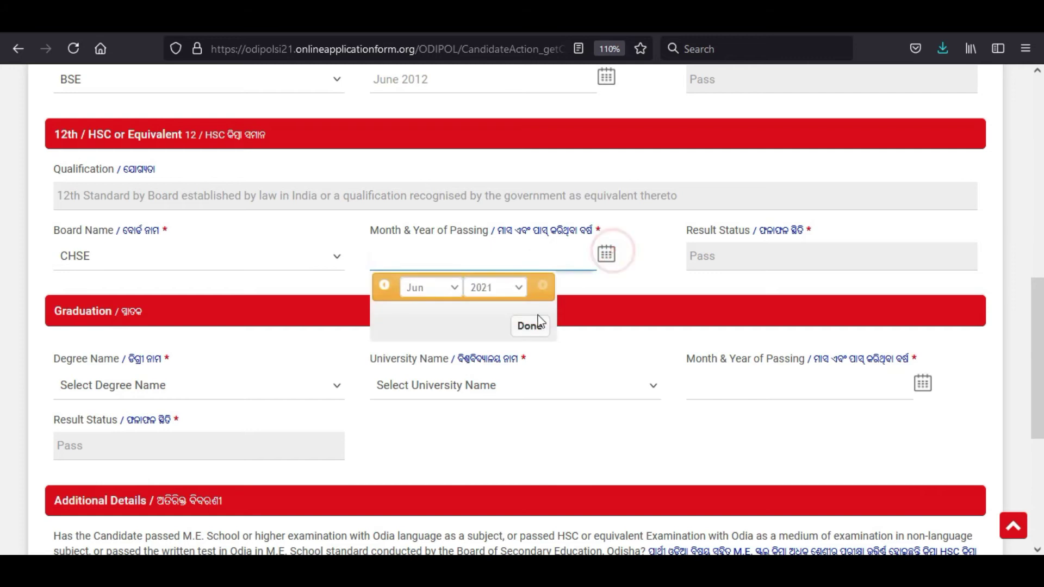
pyautogui.click(496, 288)
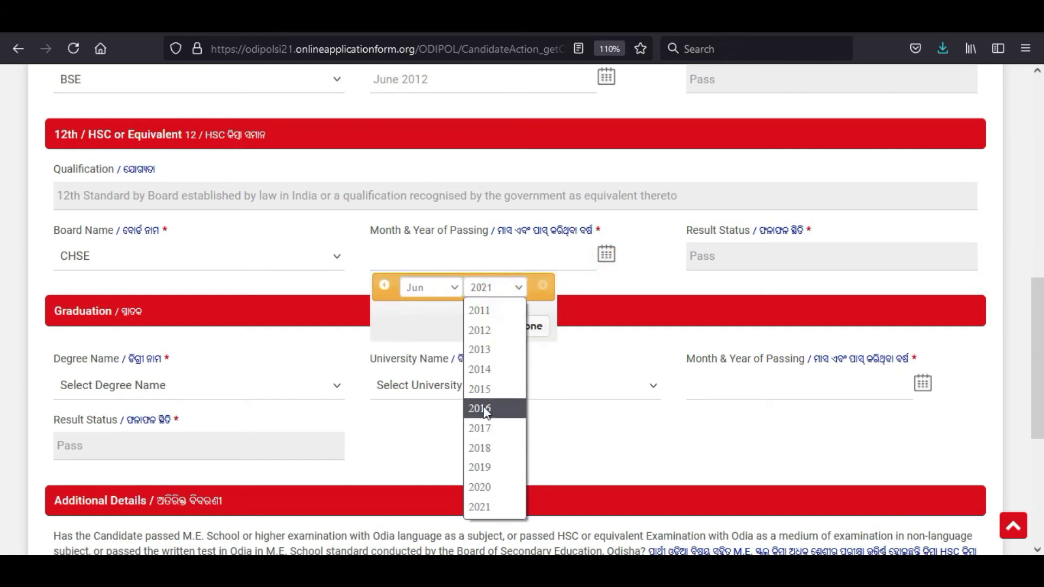
pyautogui.click(486, 368)
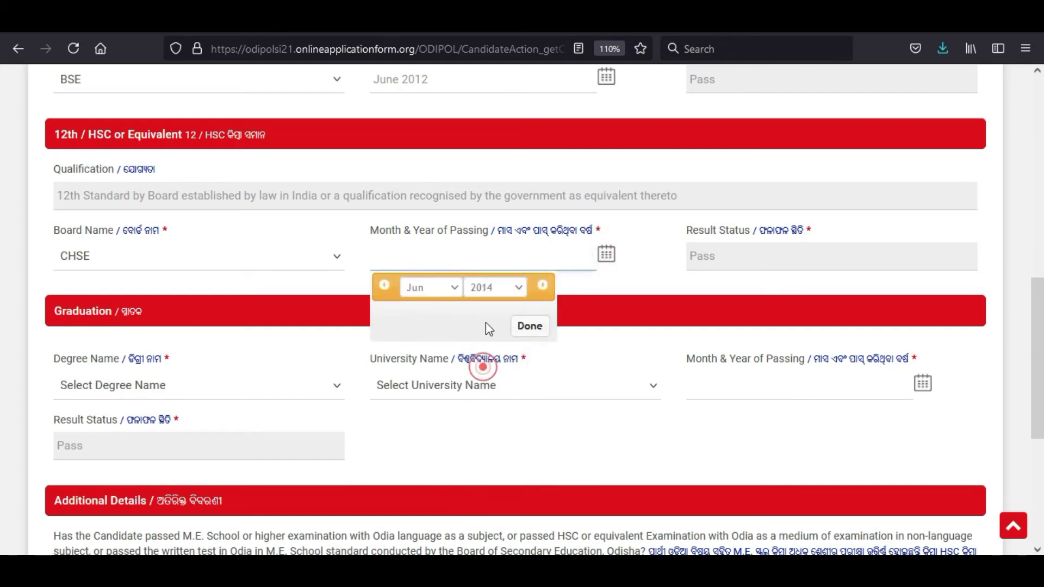
pyautogui.click(432, 287)
pyautogui.click(414, 389)
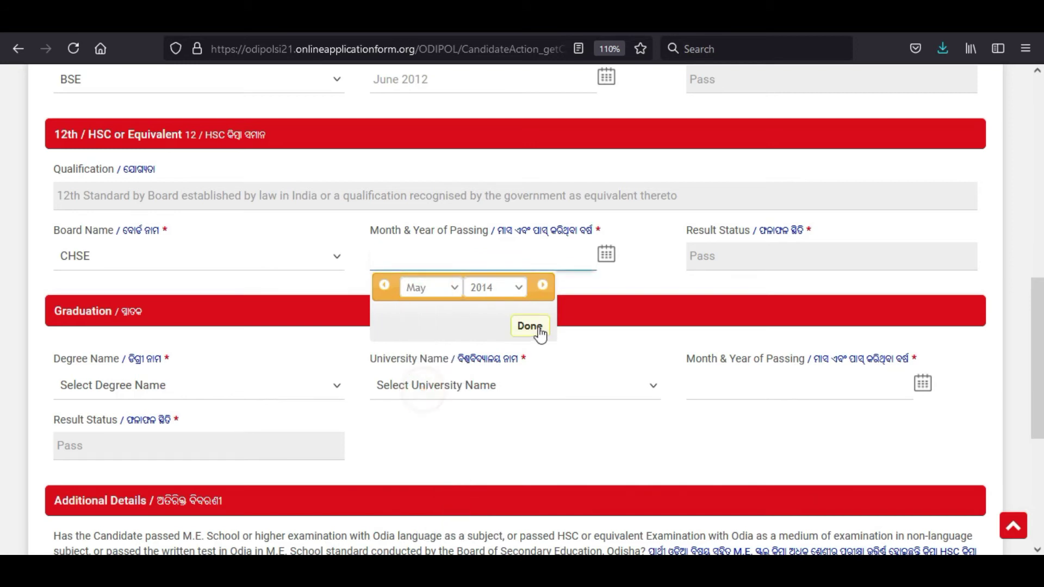
pyautogui.click(530, 326)
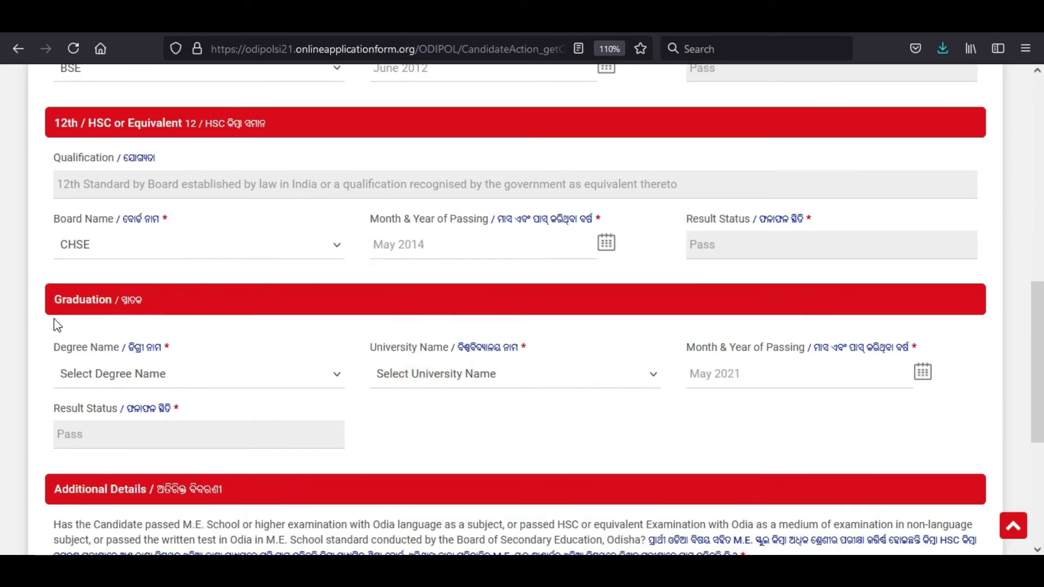
# Step: Record graduation as BA from Fakir Mohan University - ODISHA, passed May 2017
pyautogui.click(98, 378)
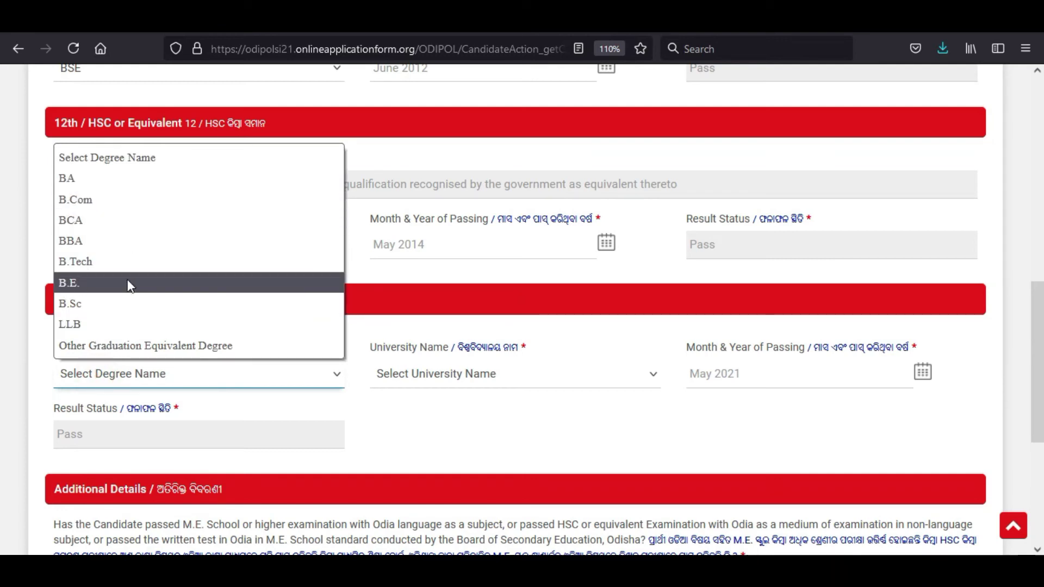
pyautogui.click(82, 177)
pyautogui.click(473, 375)
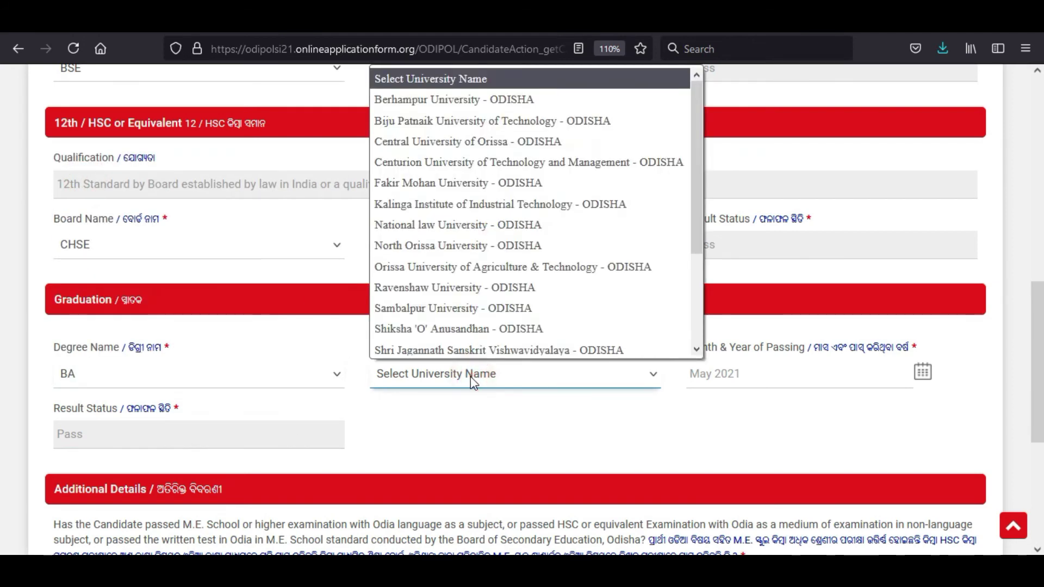
pyautogui.click(473, 183)
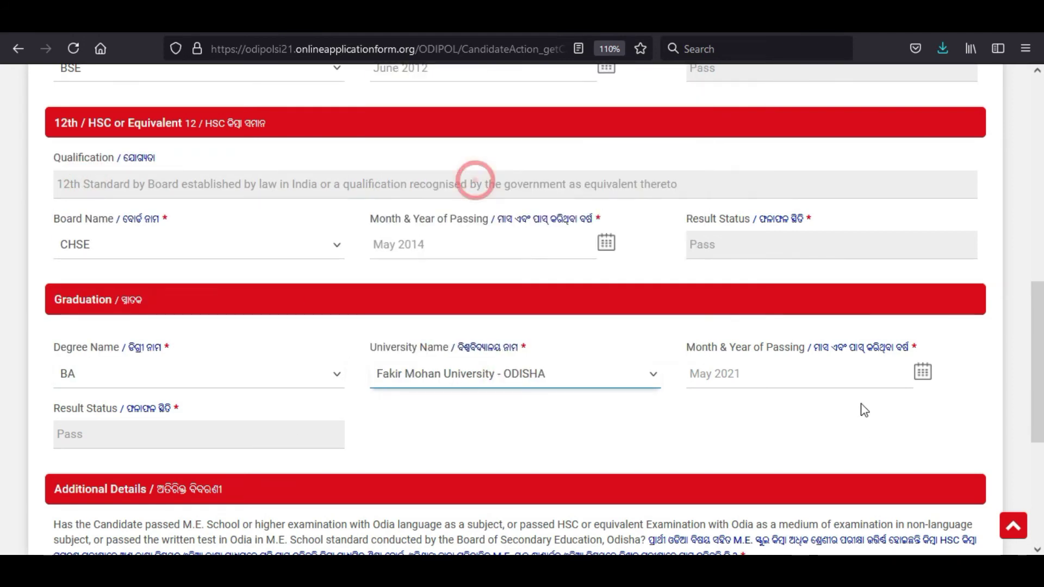
pyautogui.click(920, 372)
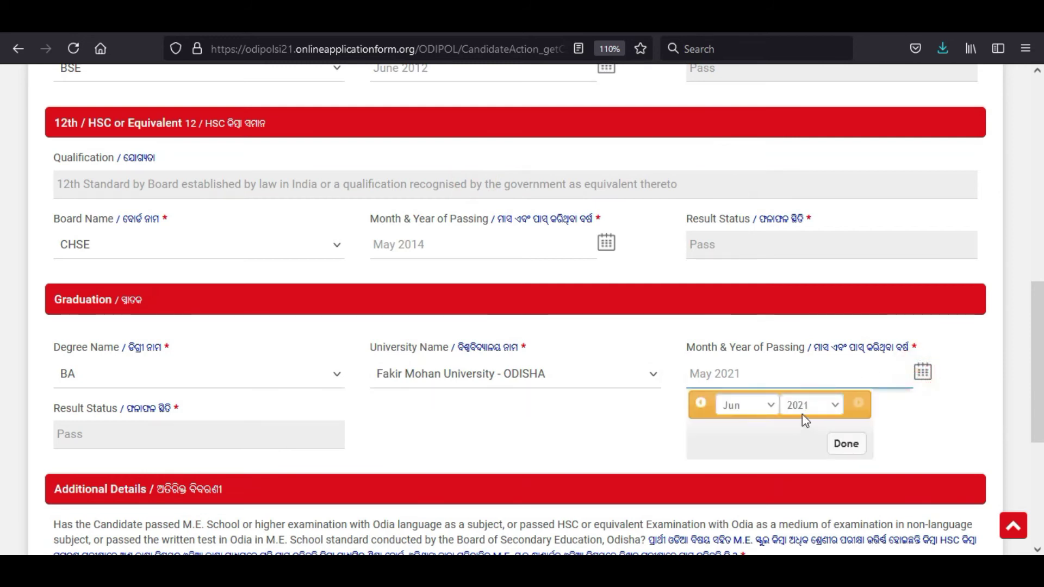
pyautogui.click(811, 408)
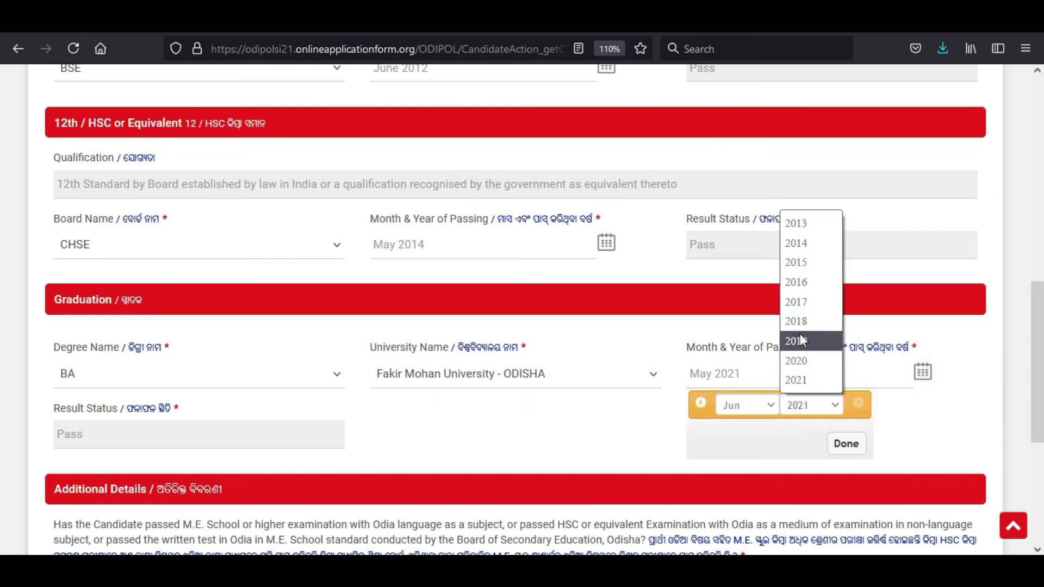
pyautogui.click(799, 302)
pyautogui.click(747, 405)
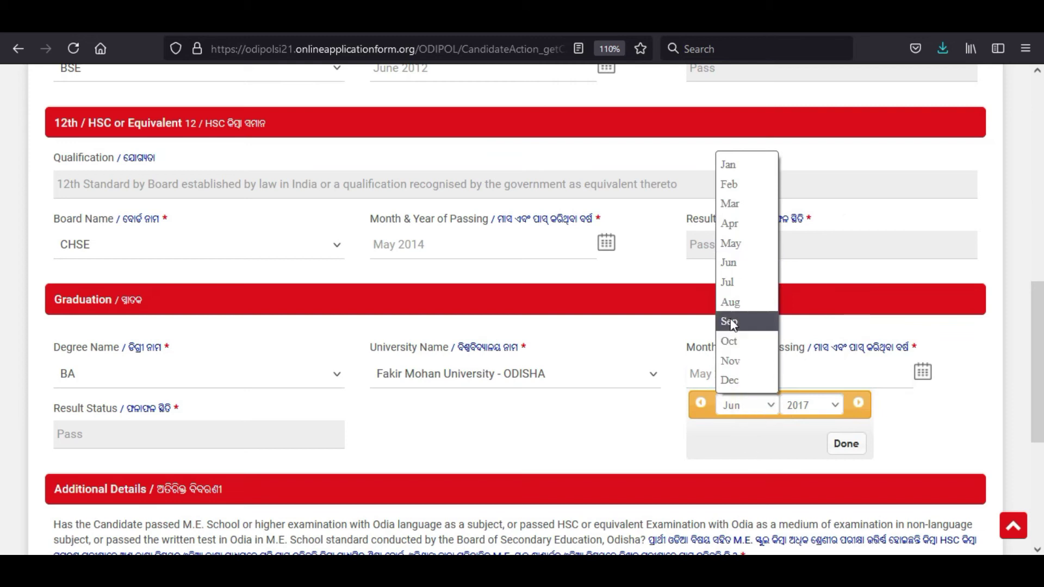
pyautogui.click(730, 246)
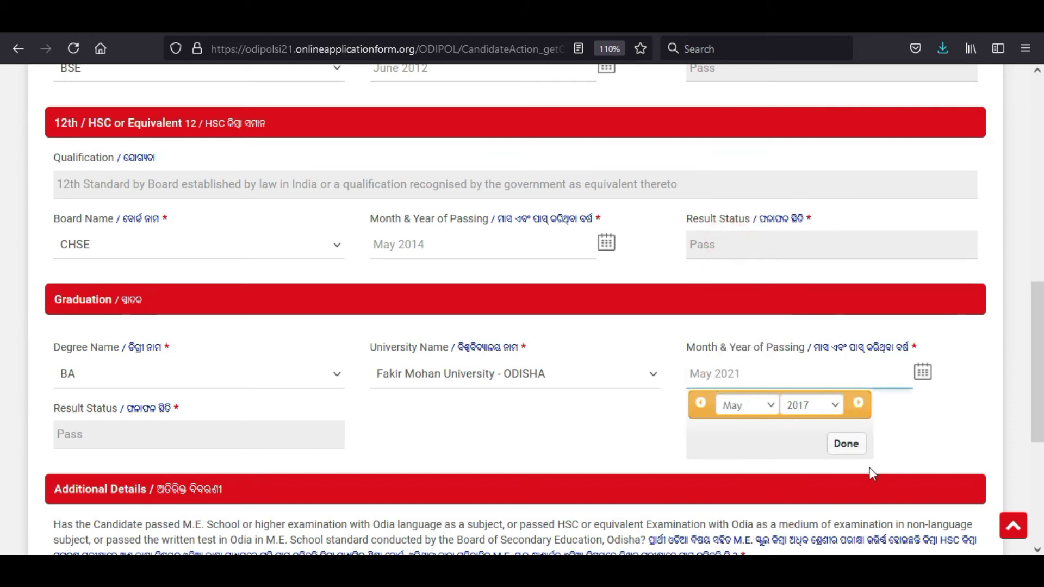
pyautogui.click(842, 444)
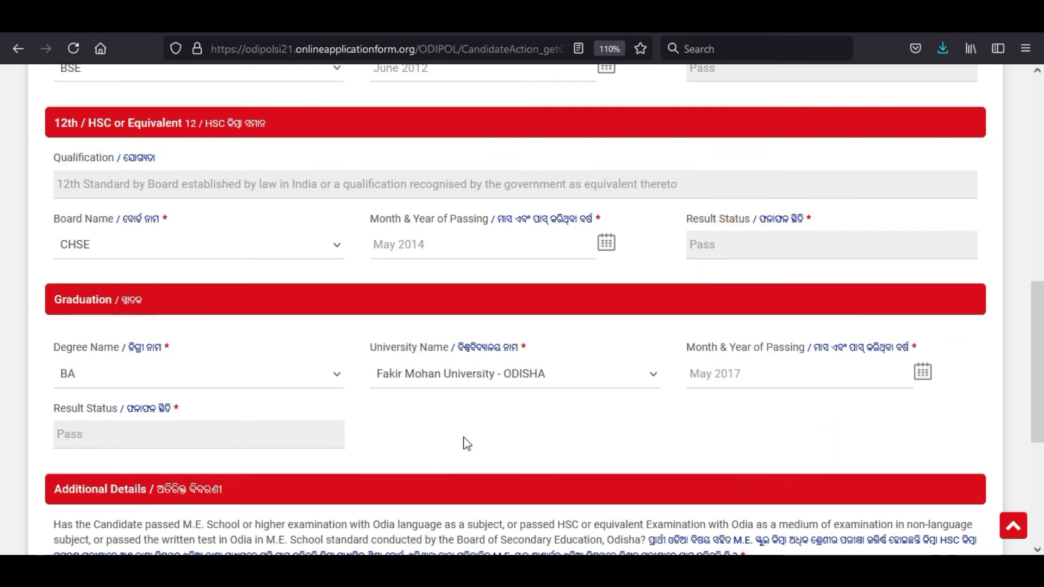
pyautogui.scroll(-5, 467, 443)
# Step: Answer Yes to the Odia question, tick Read, Write and Speak, and save
pyautogui.click(89, 319)
pyautogui.click(87, 356)
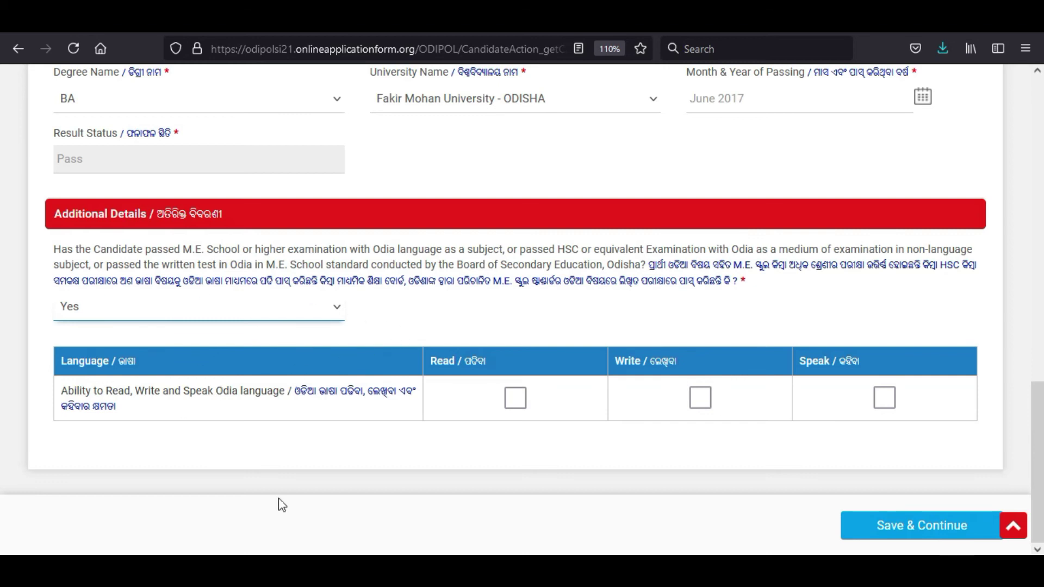
pyautogui.click(515, 398)
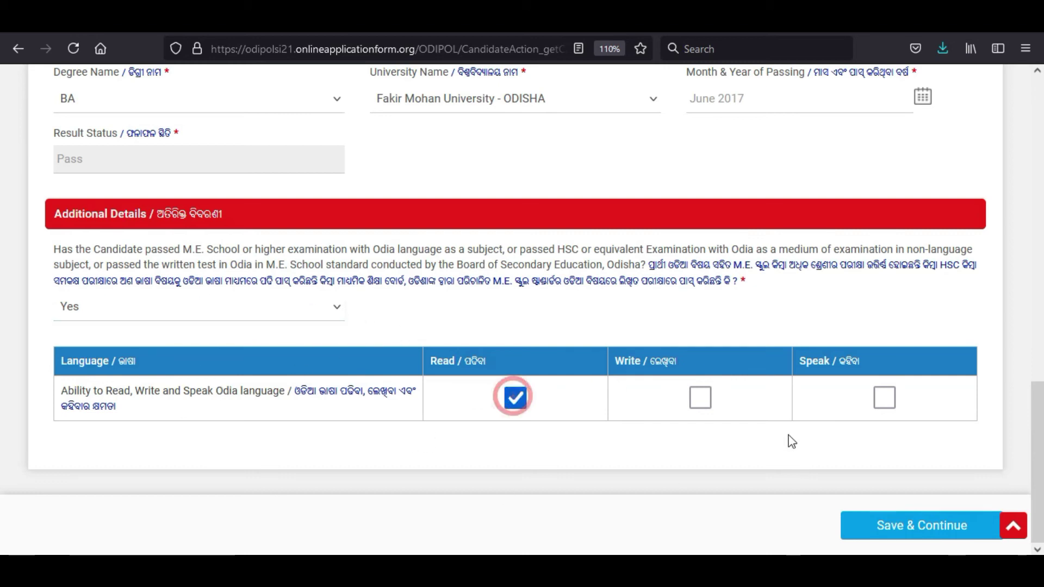
pyautogui.click(703, 400)
pyautogui.click(882, 399)
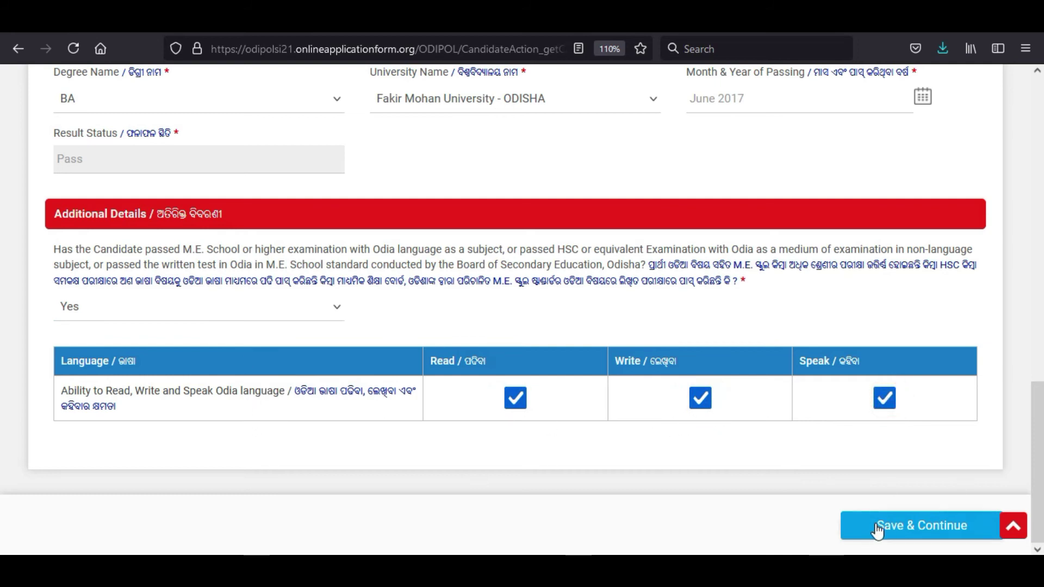
pyautogui.click(826, 521)
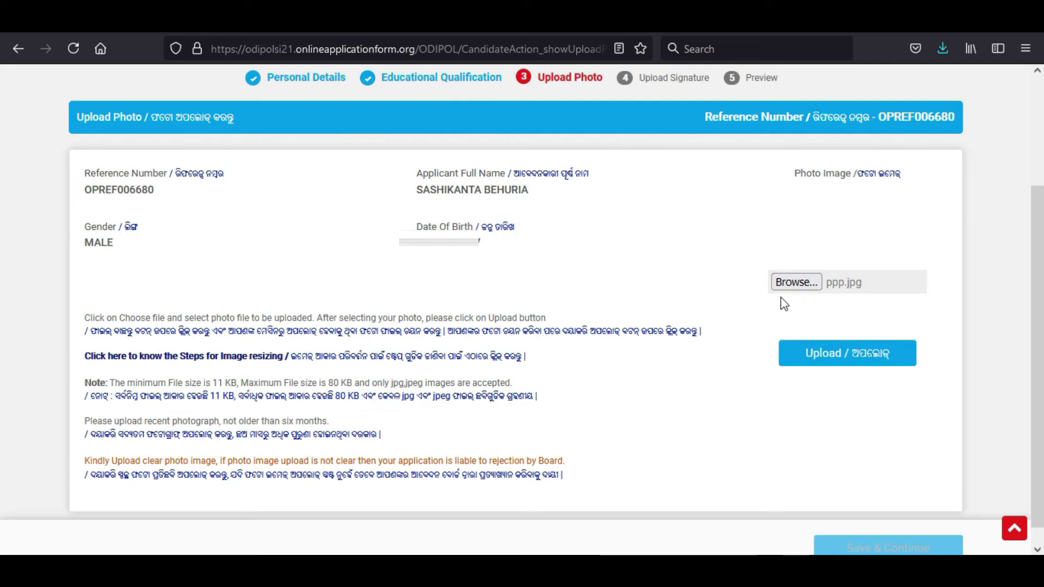
# Step: Upload the 'ppp' image as the applicant photo and save to continue
pyautogui.click(788, 282)
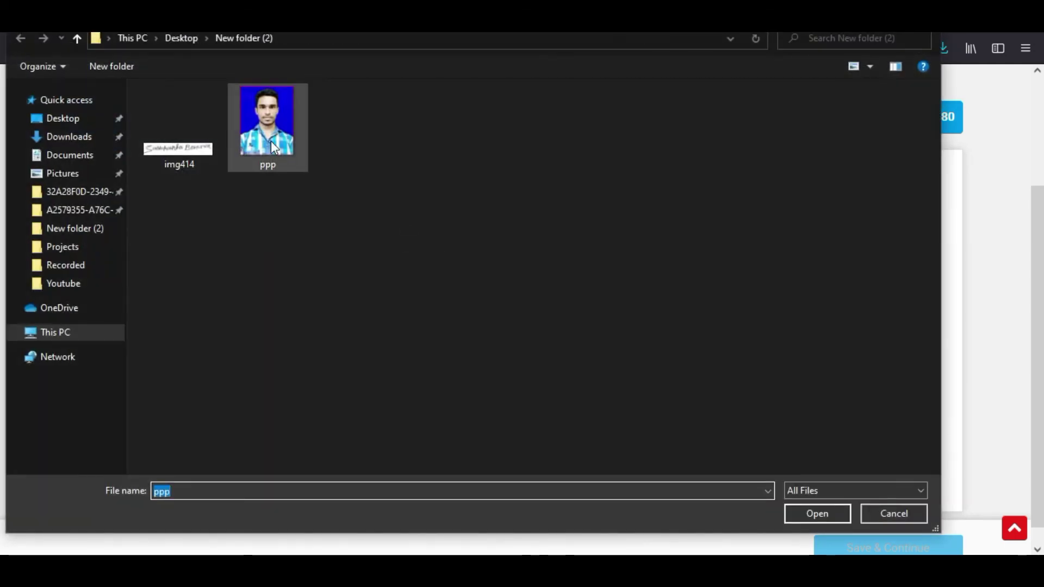
pyautogui.doubleClick(271, 139)
pyautogui.click(836, 364)
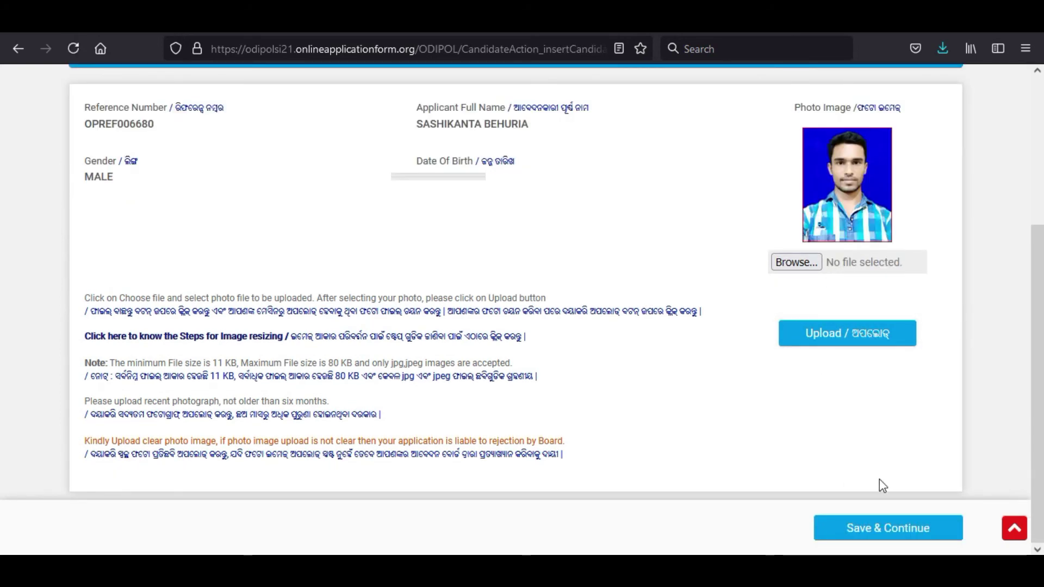
pyautogui.click(886, 530)
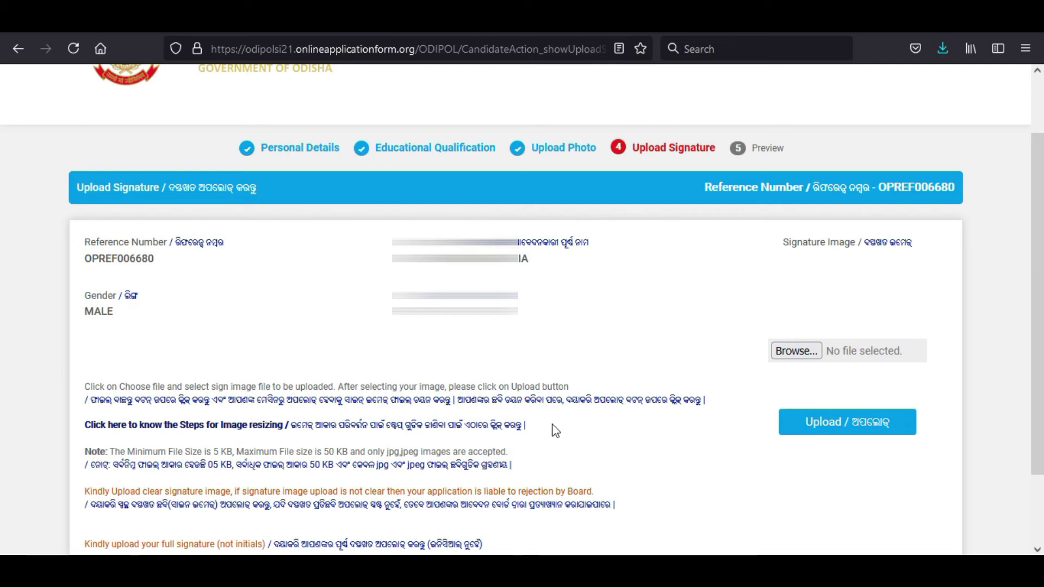
# Step: Upload the 'img414' image as the signature and save to reach the Preview
pyautogui.click(794, 351)
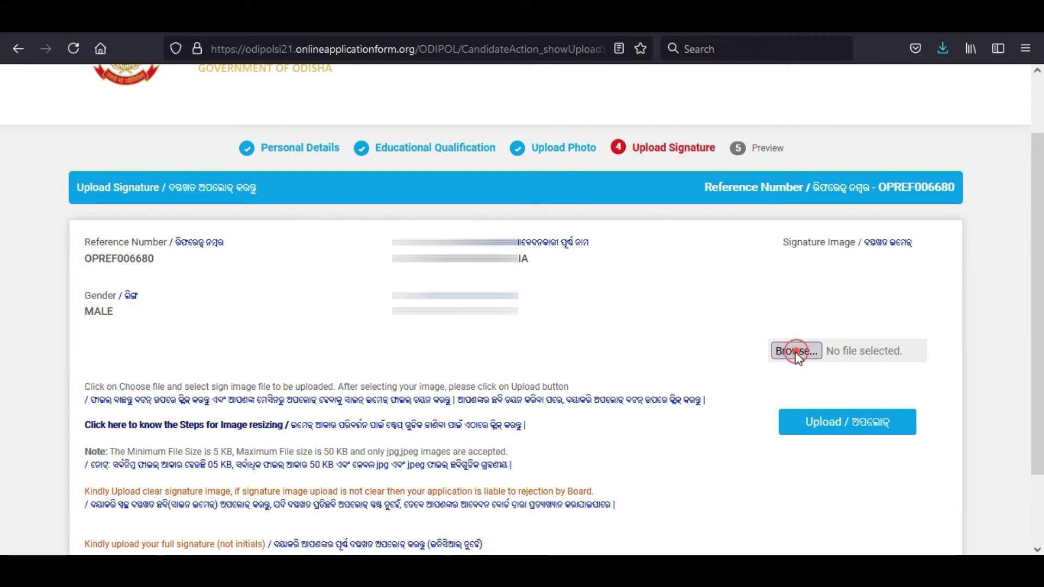
pyautogui.doubleClick(174, 140)
pyautogui.click(831, 429)
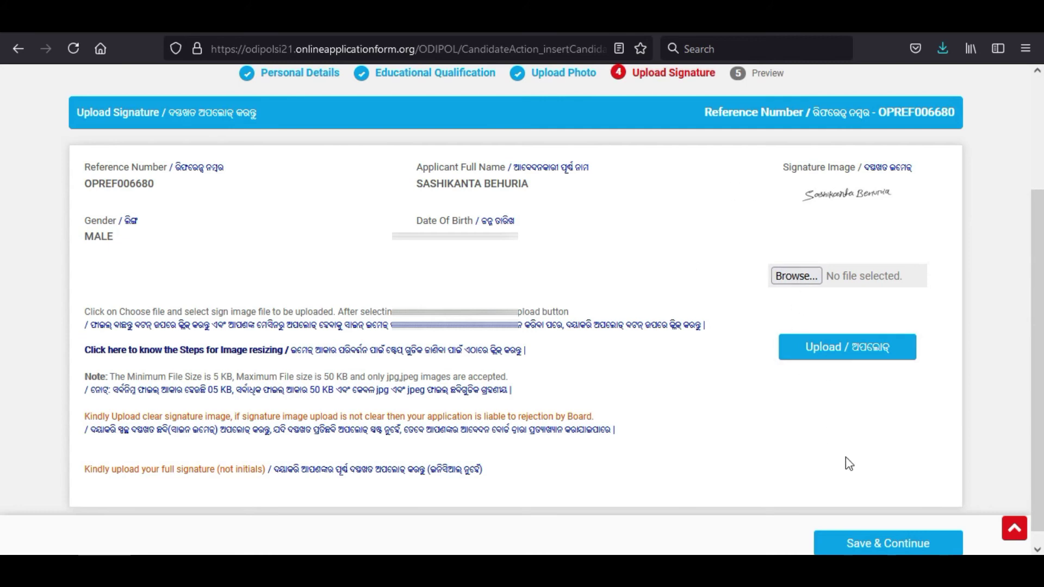
pyautogui.click(889, 543)
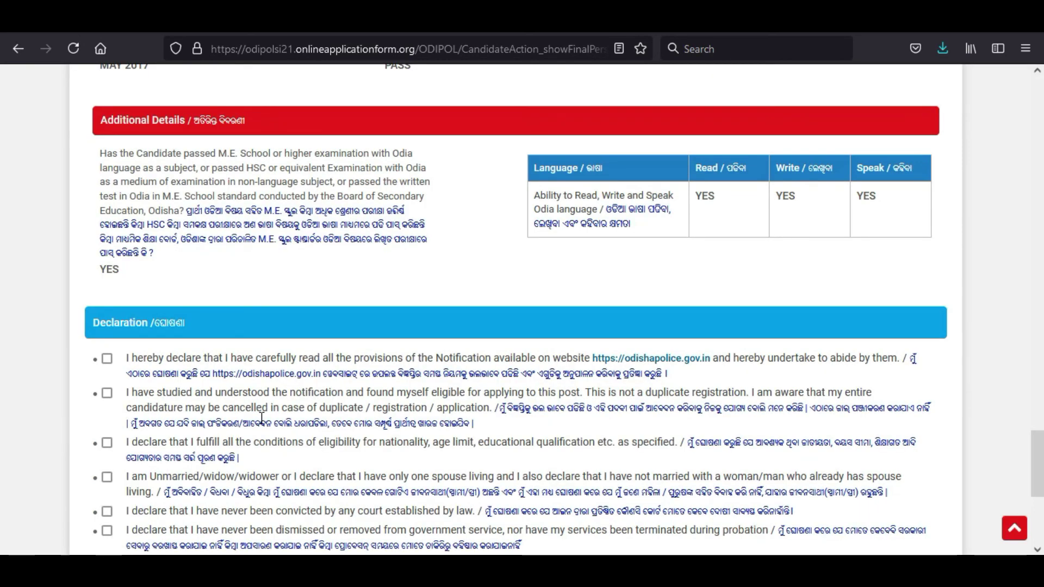
# Step: Tick all seven declaration checkboxes on the Preview page
pyautogui.scroll(-3, 88, 333)
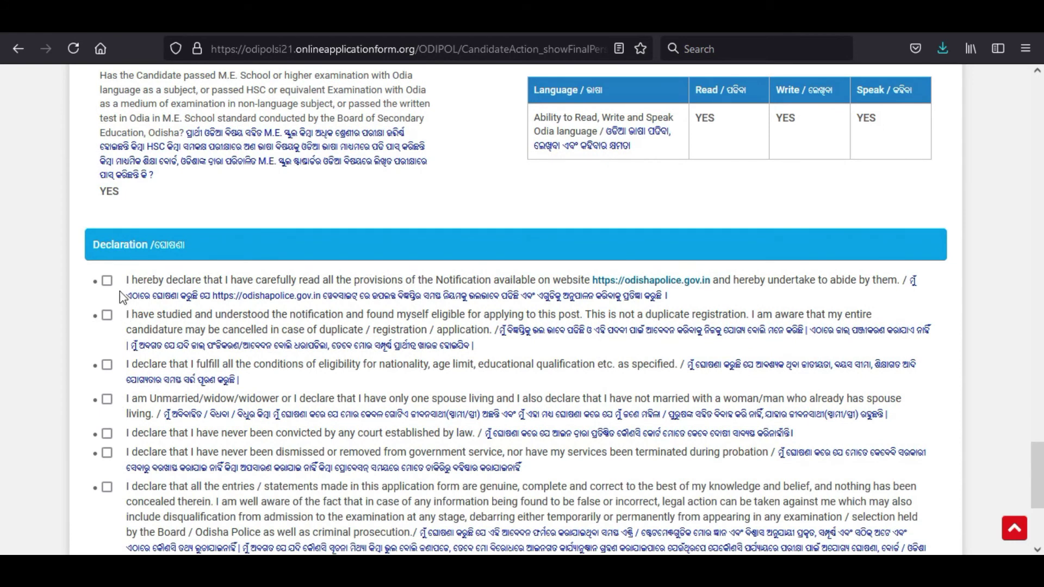
pyautogui.click(107, 280)
pyautogui.click(107, 315)
pyautogui.click(107, 365)
pyautogui.click(108, 399)
pyautogui.click(107, 433)
pyautogui.click(107, 452)
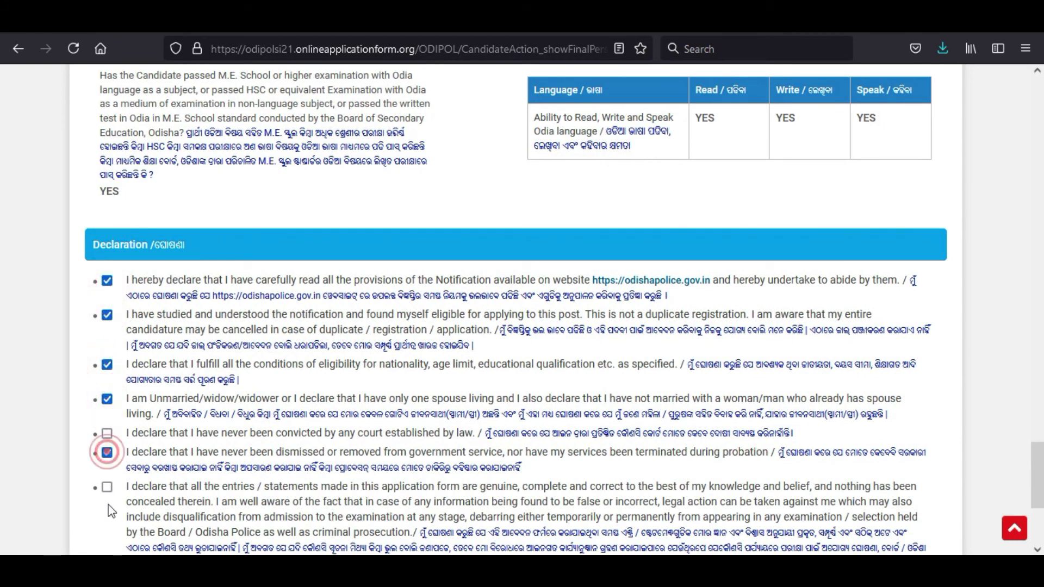
pyautogui.click(107, 487)
pyautogui.click(107, 433)
# Step: Submit the application, proceed to pay, and confirm the final declaration
pyautogui.scroll(-5, 152, 411)
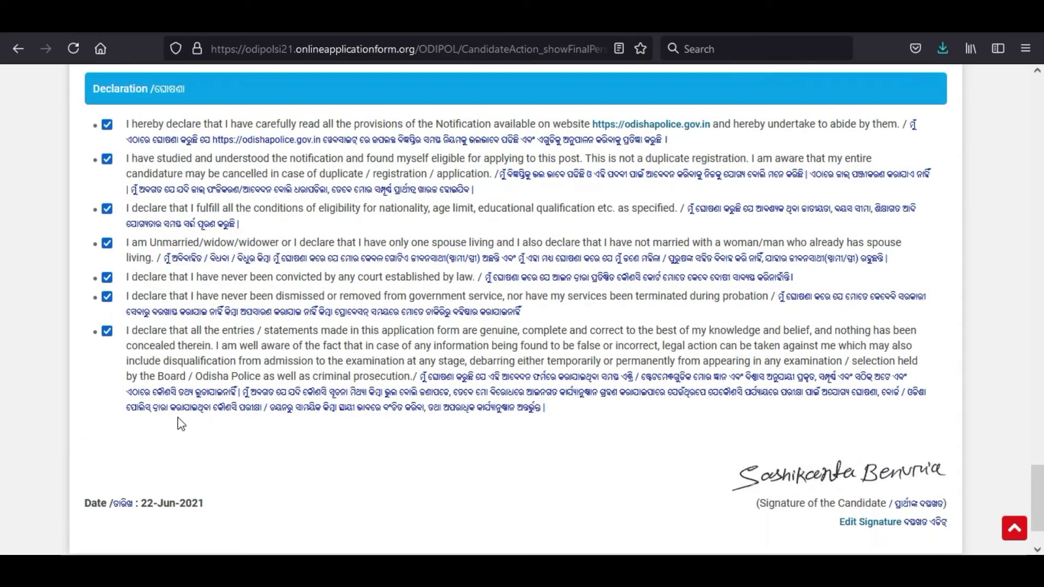
pyautogui.scroll(-3, 181, 424)
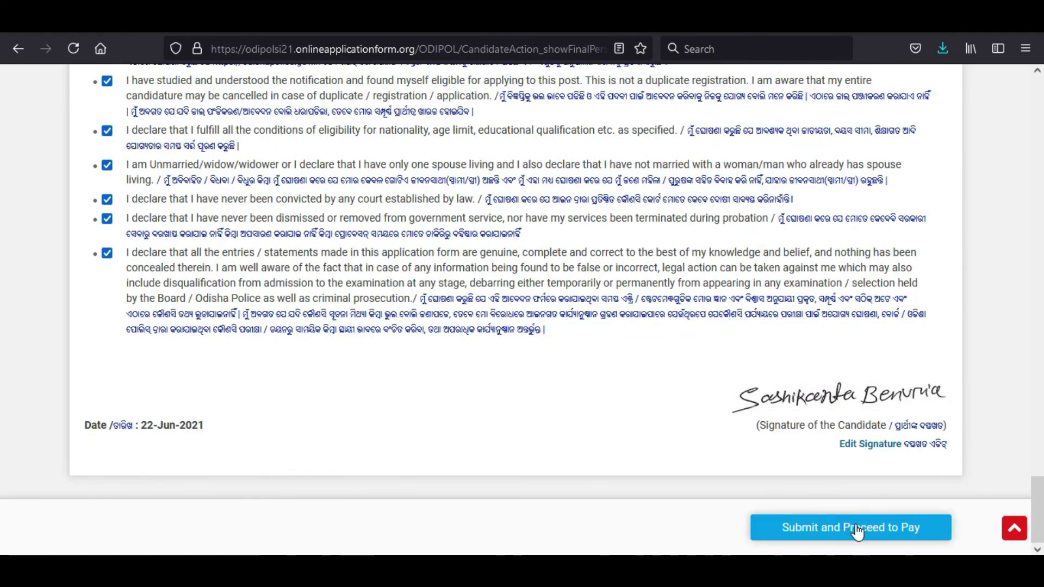
pyautogui.click(855, 524)
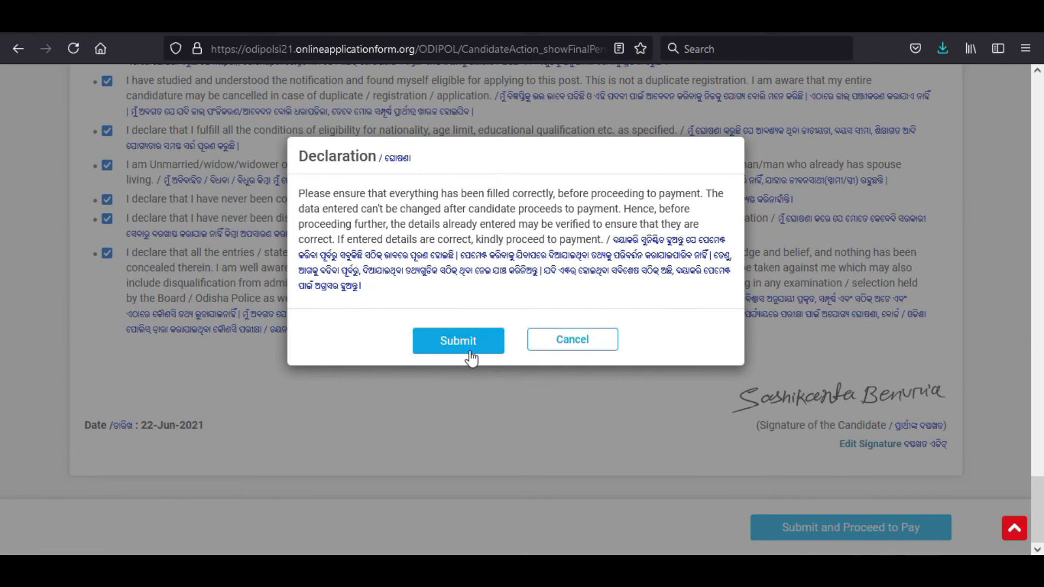
pyautogui.click(461, 344)
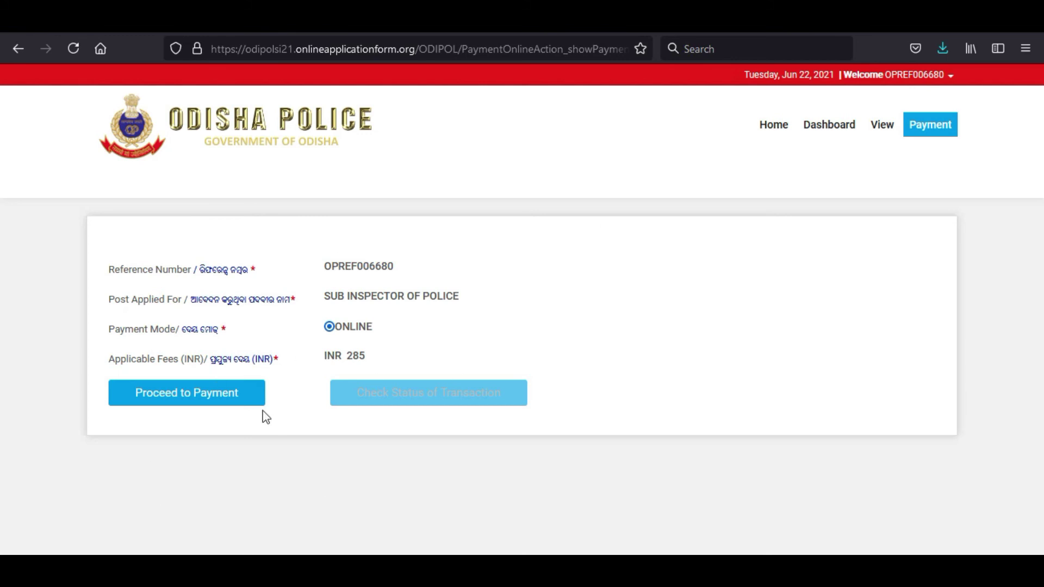
# Step: Proceed to pay the INR 285 fee online and confirm the browser prompt
pyautogui.click(191, 391)
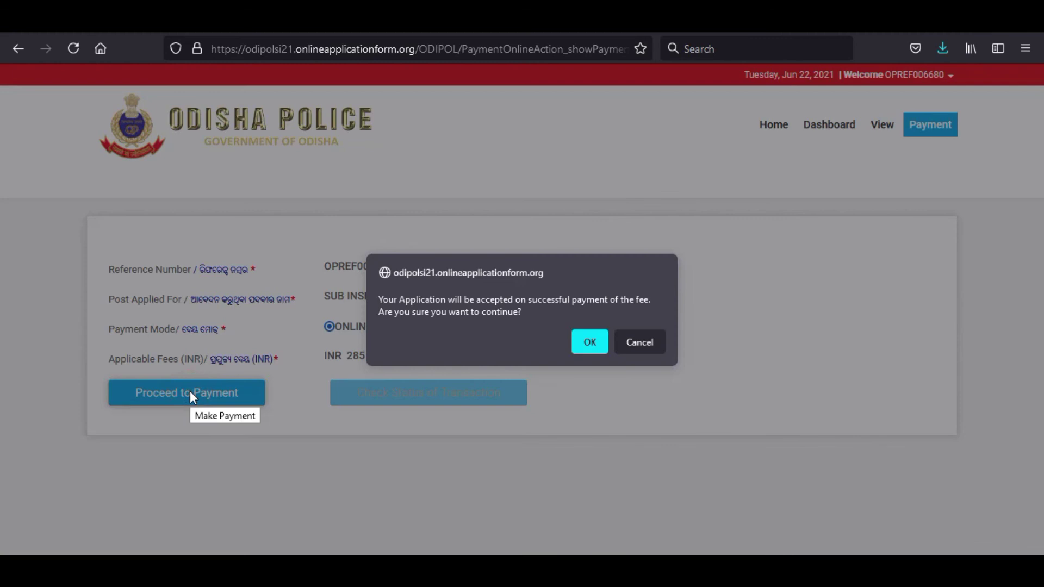
pyautogui.click(576, 341)
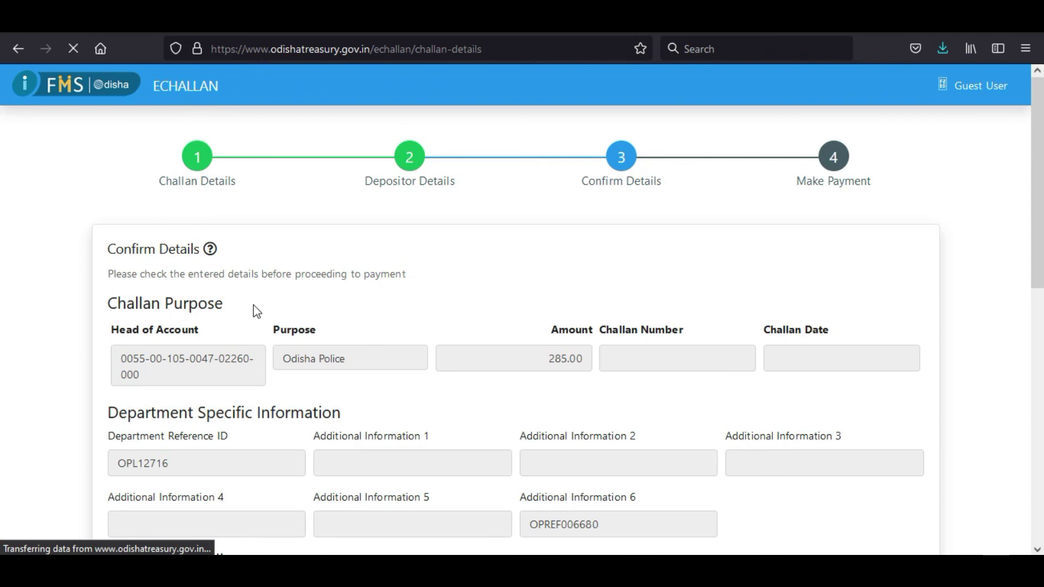
# Step: Move past the e-Challan details and select SBI ePay as the payment option
pyautogui.scroll(-10, 256, 337)
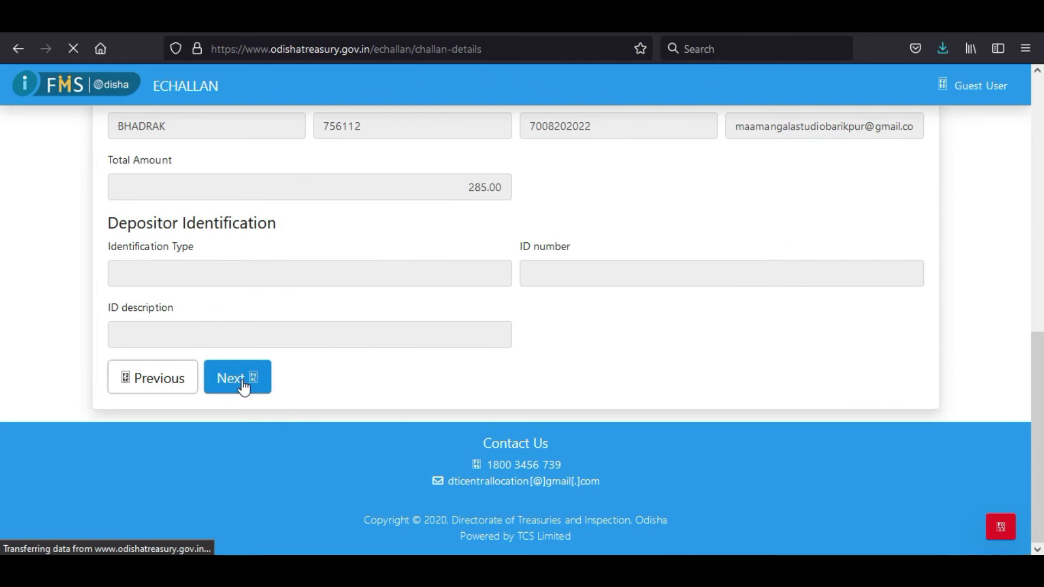
pyautogui.click(242, 380)
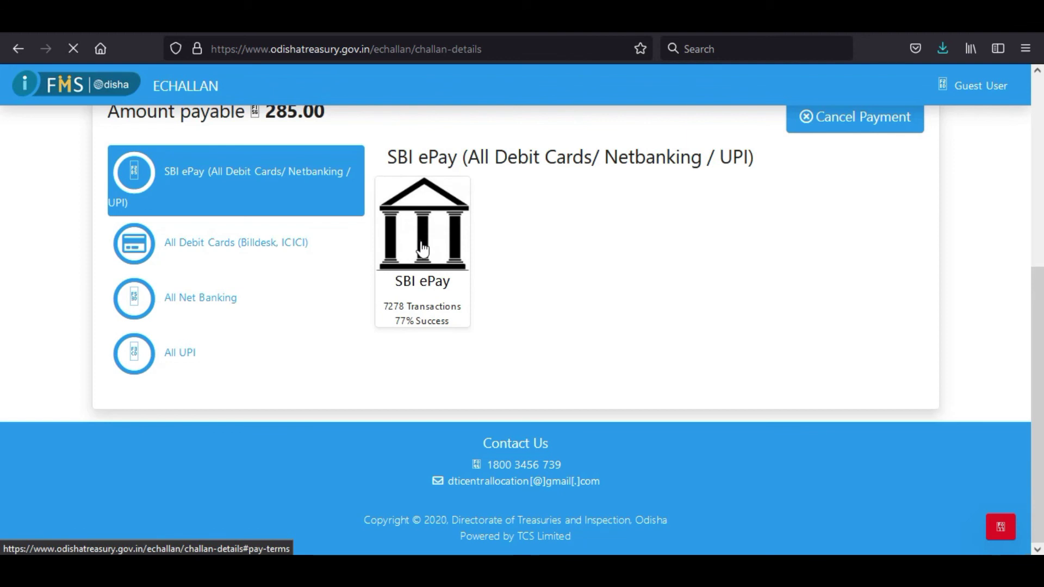
pyautogui.click(422, 249)
# Step: Add the remark 'si payment', accept the terms, and continue to the SBI ePay card page
pyautogui.click(382, 369)
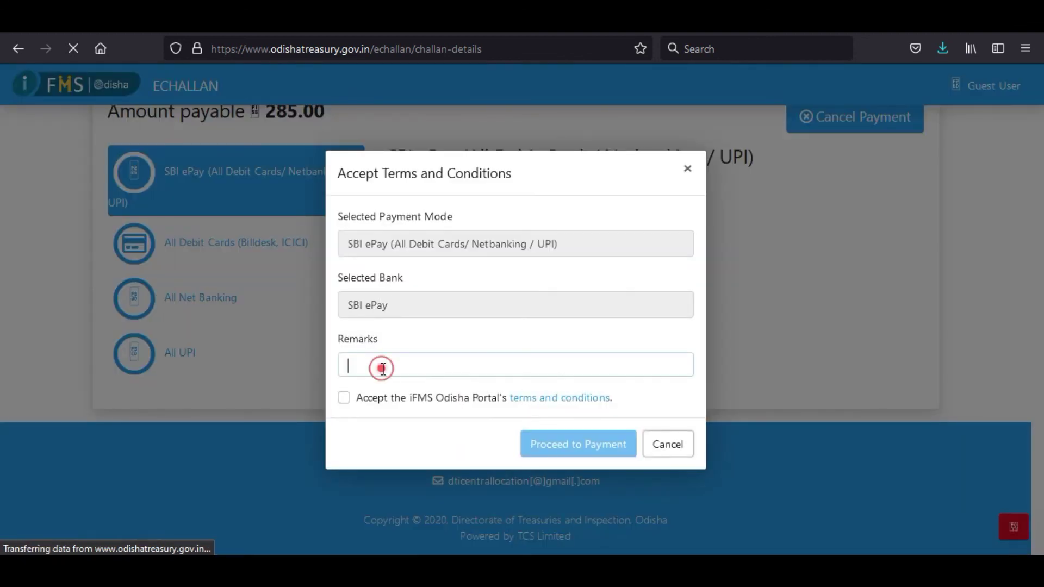
pyautogui.write('si payment')
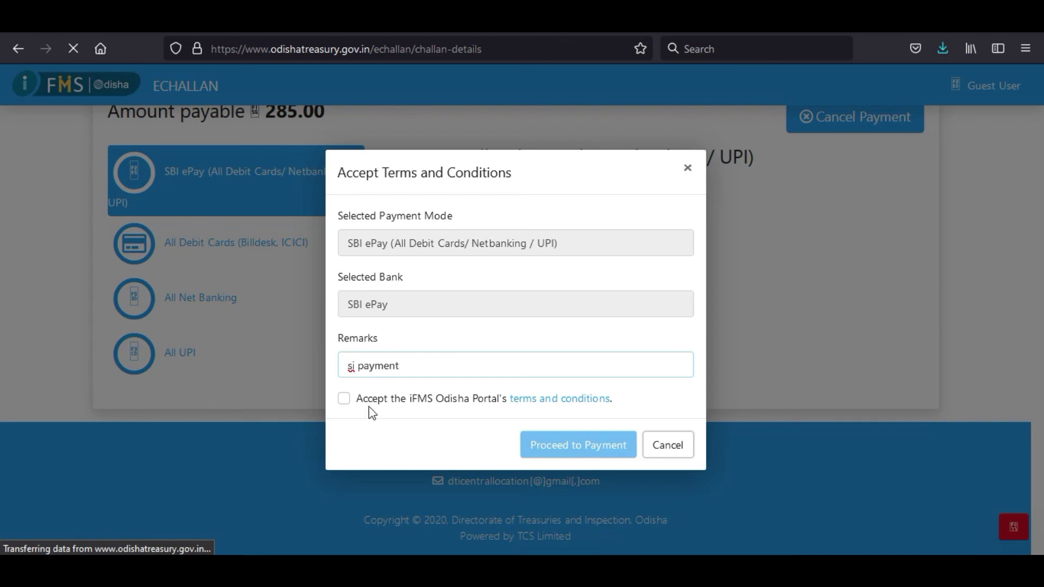
pyautogui.click(343, 399)
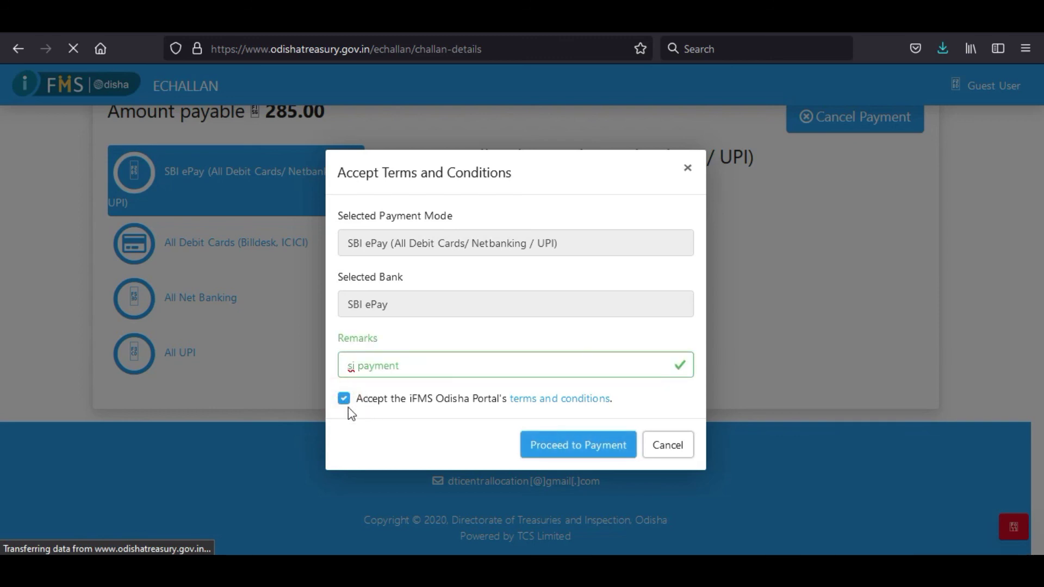
pyautogui.click(577, 446)
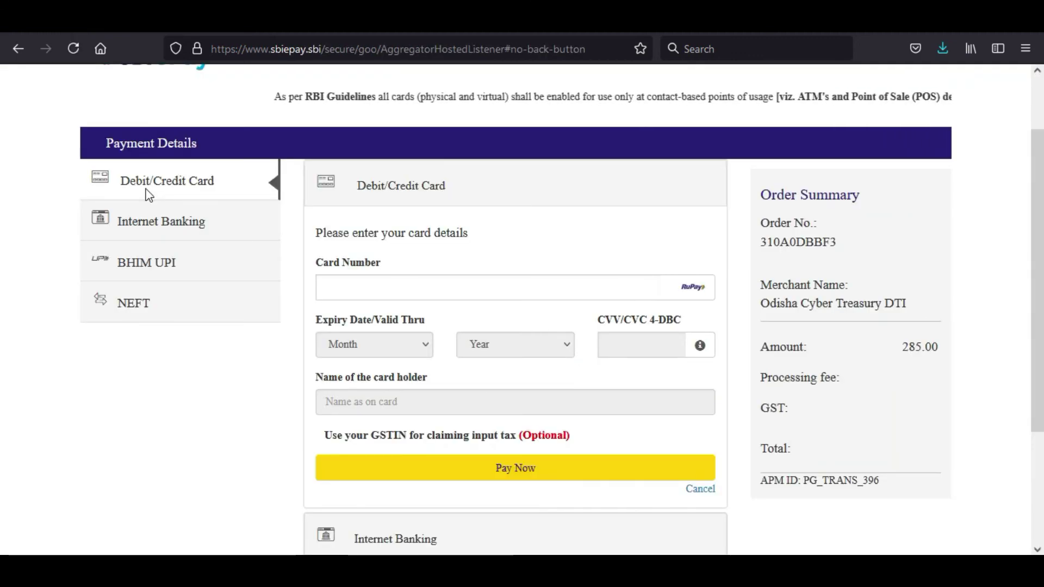
pyautogui.click(383, 287)
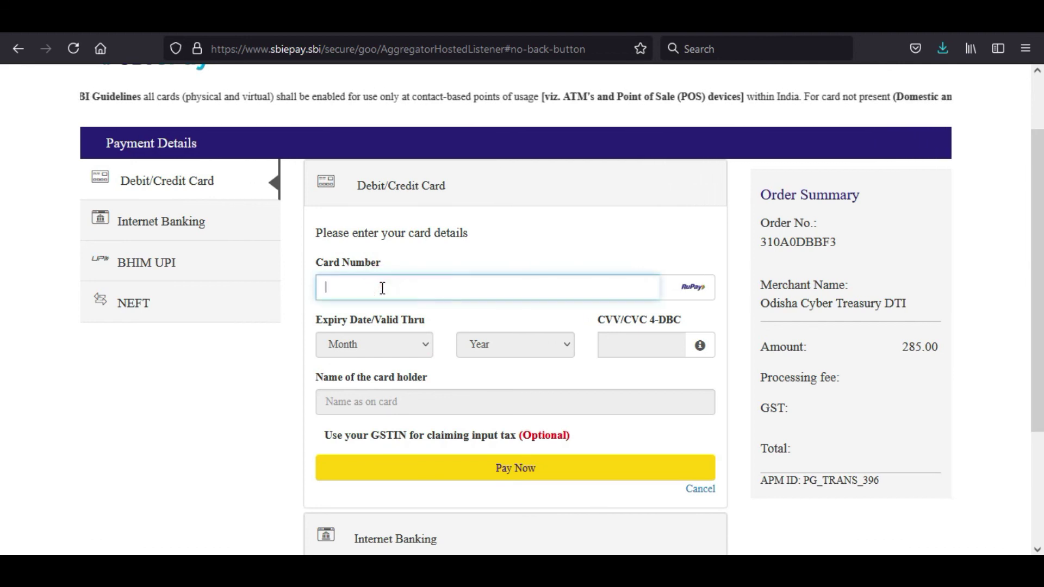